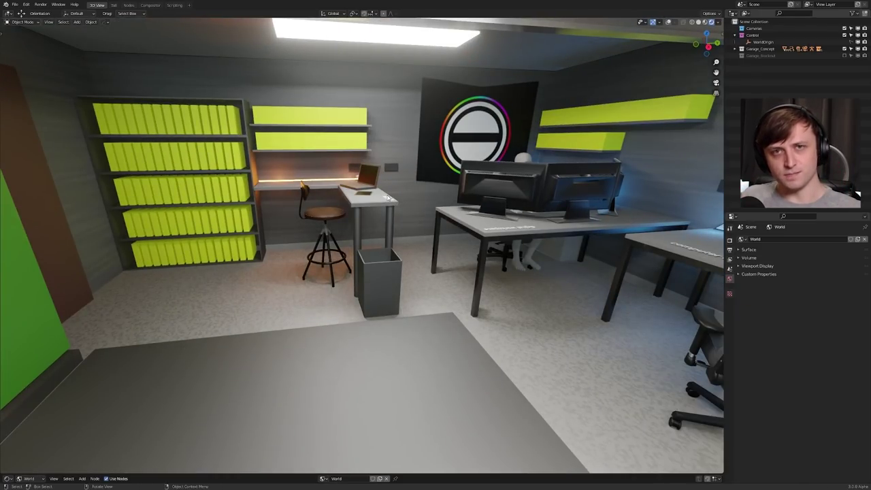
Step: Expand the Garage_Concept collection and switch its Storage collection off and on to compare the room with and without storage
click(734, 49)
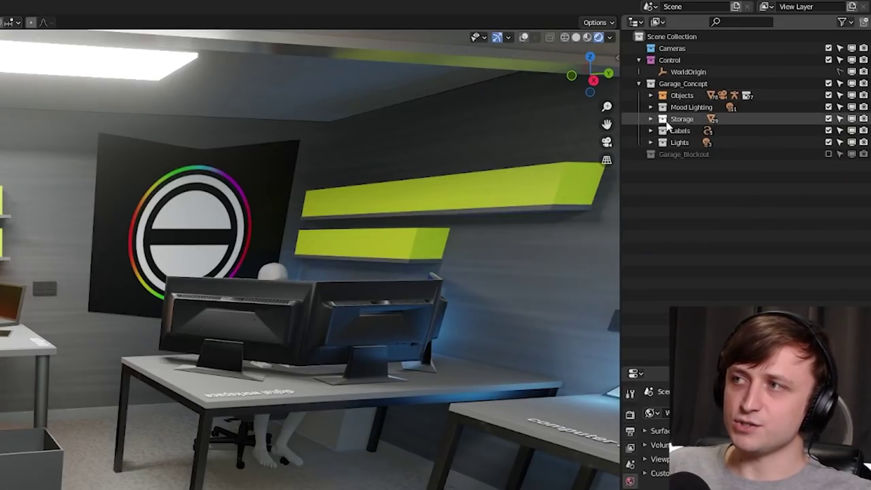
click(828, 119)
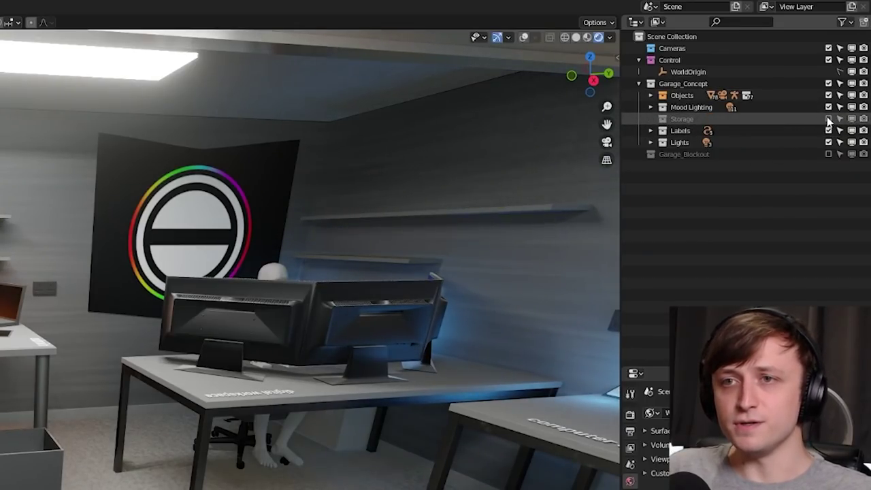
click(828, 119)
click(828, 119)
click(828, 119)
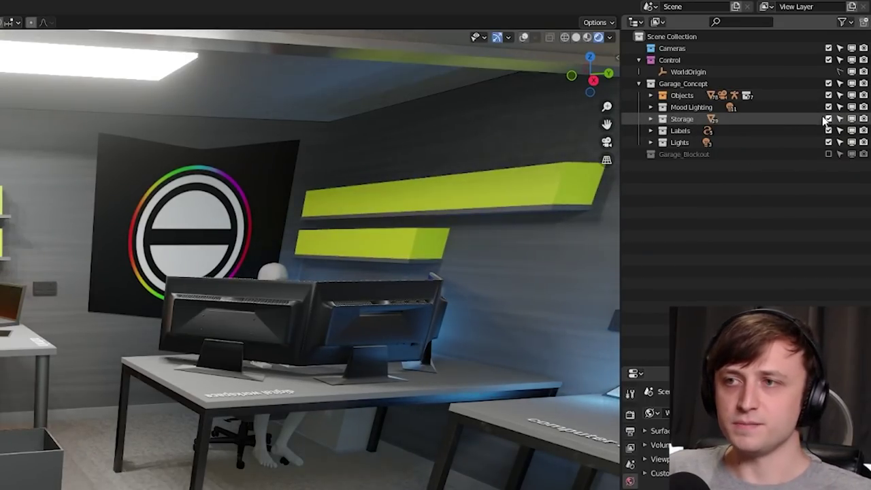
middle_drag(493, 311, 262, 290)
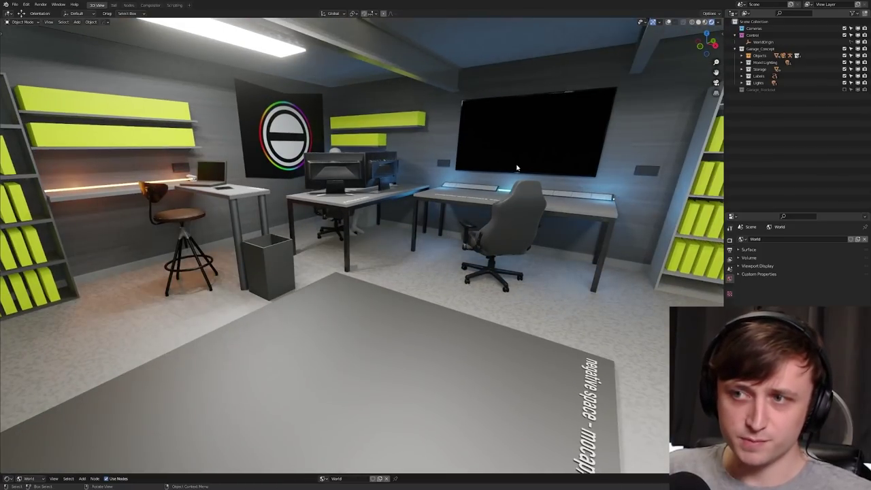
middle_drag(523, 174, 563, 238)
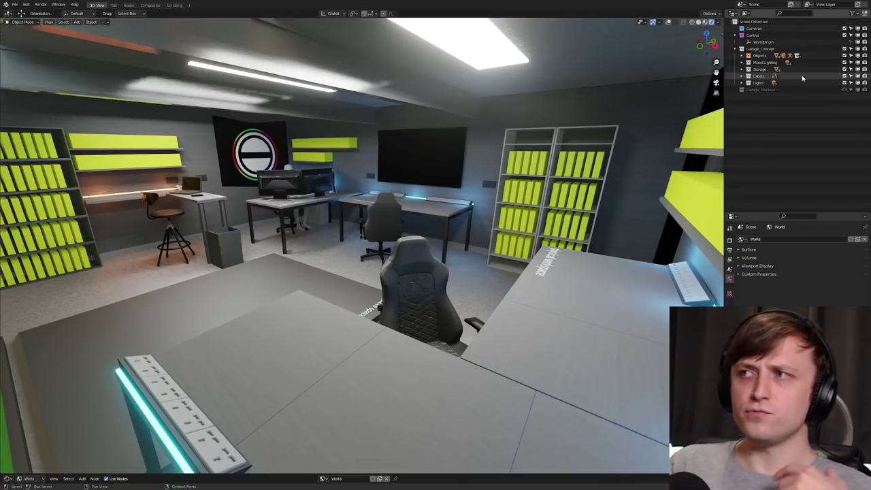
click(843, 69)
click(843, 69)
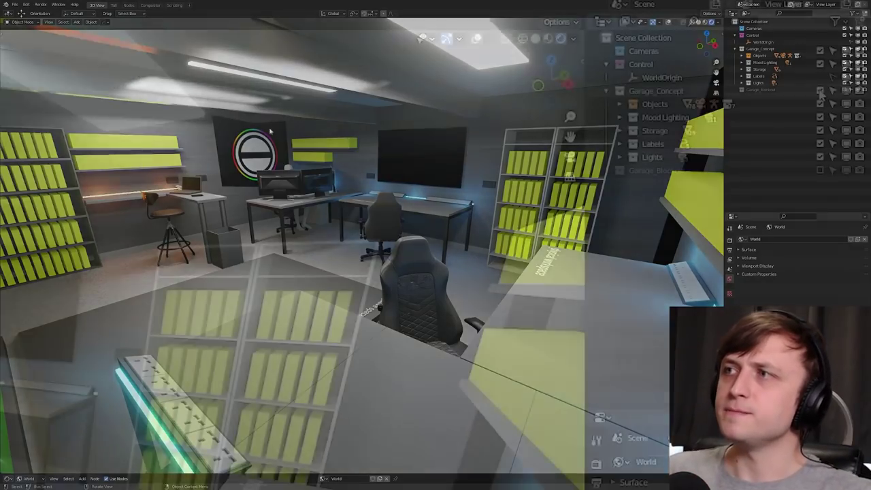
Step: Exclude and collapse the Garage_Concept collection, enable Garage_Blockout, and inspect the blockout layout from above and in perspective
click(843, 48)
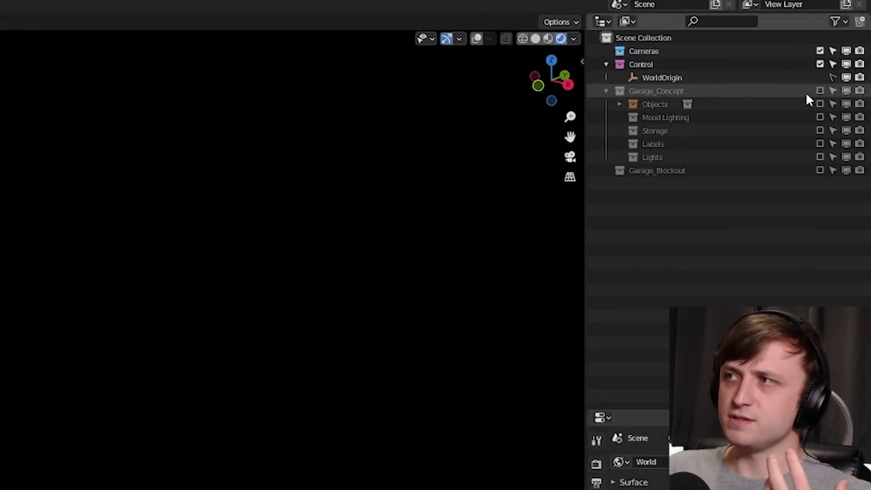
click(604, 90)
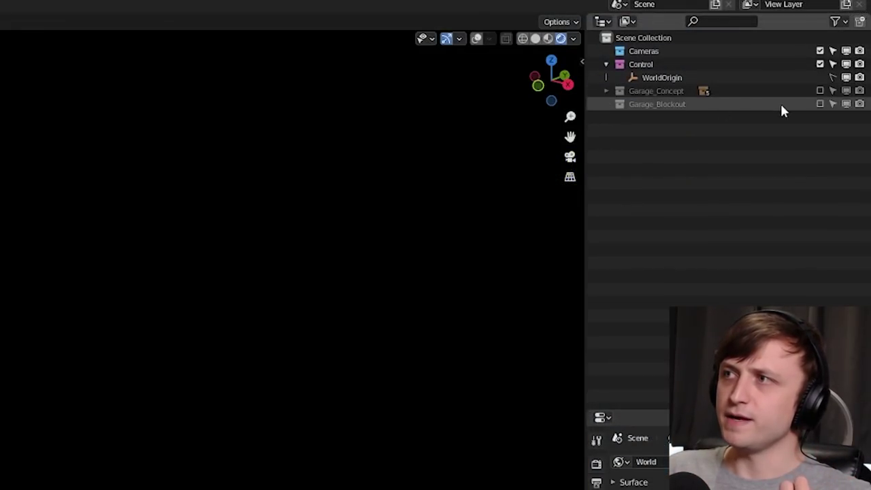
click(819, 104)
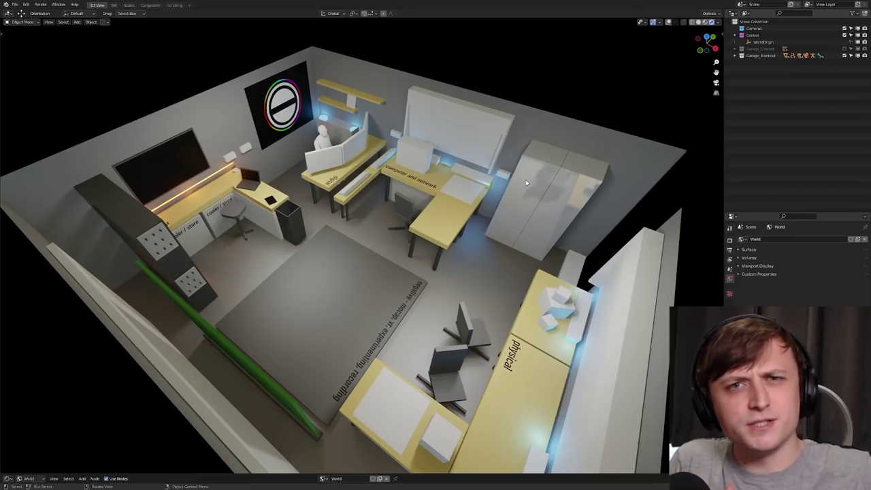
key(KP_7)
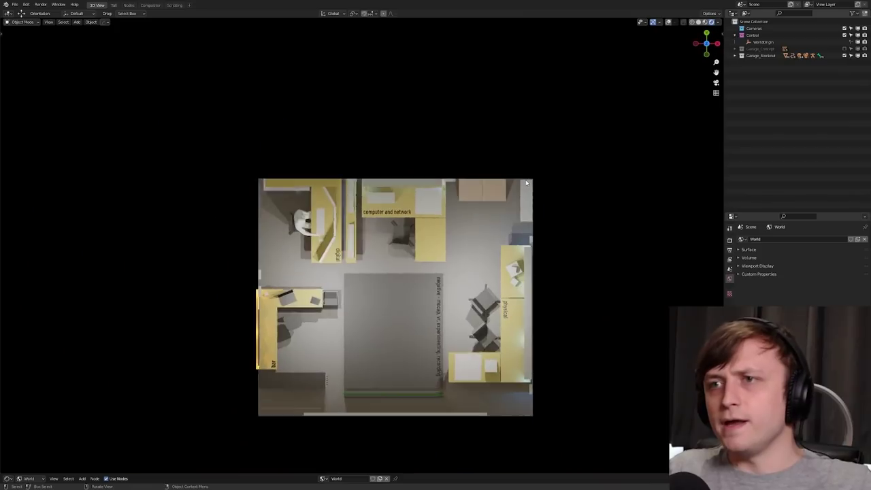
scroll(527, 182, up, 2)
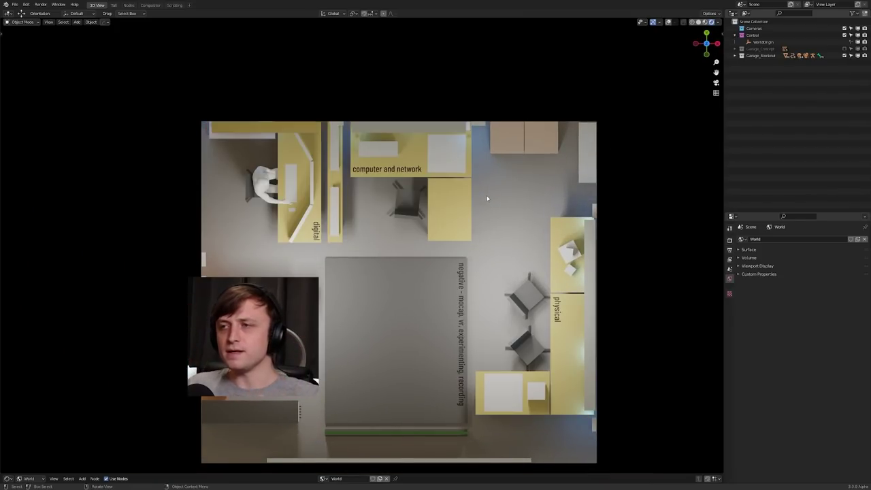
middle_drag(487, 198, 389, 213)
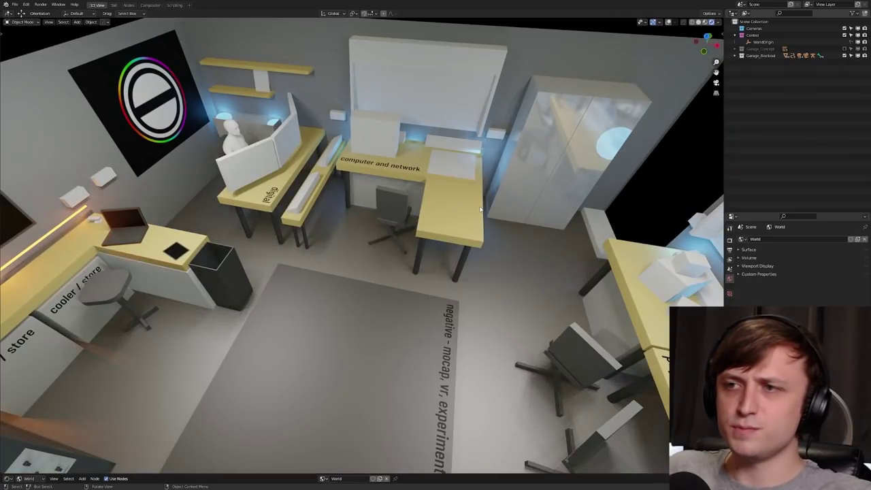
middle_drag(467, 152, 425, 196)
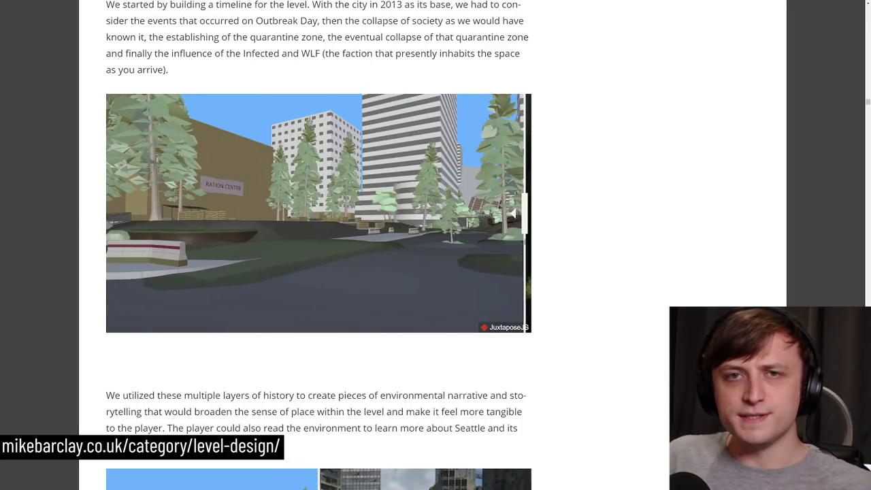
Step: In the level-design web article, compare the blockout street scene with the finished version using the image comparison slider
drag(515, 213, 79, 221)
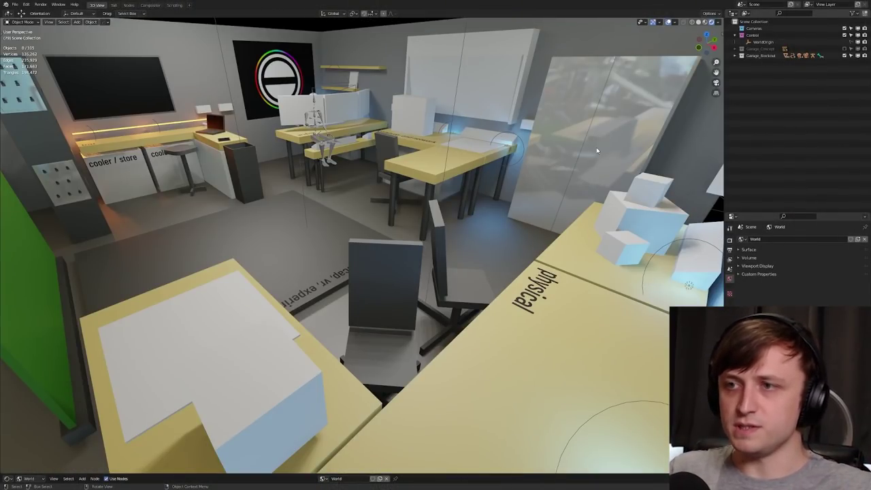
Step: Try to move the small desk adjoining the computer and network desk away from it in top view
click(844, 56)
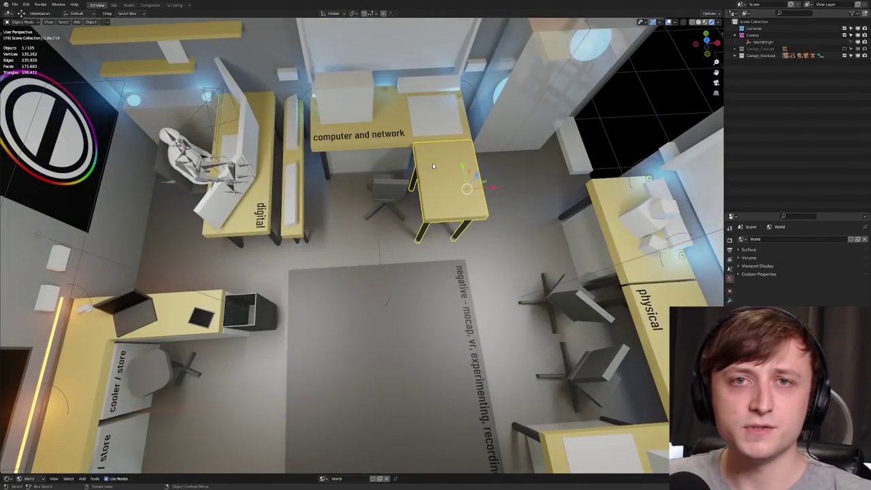
key(KP_7)
scroll(450, 180, up, 2)
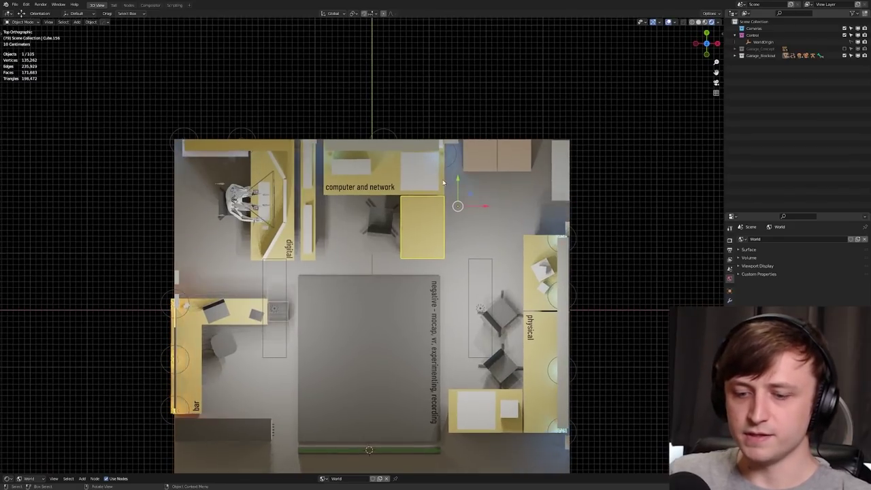
key(g)
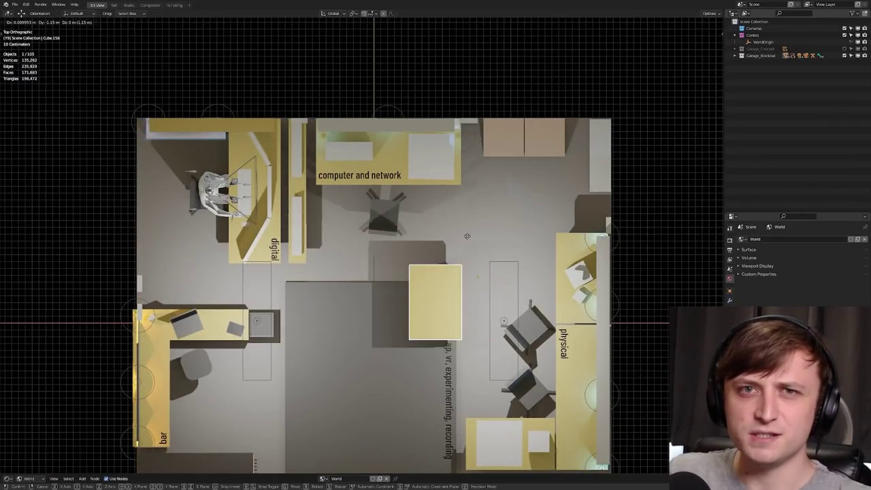
key(Escape)
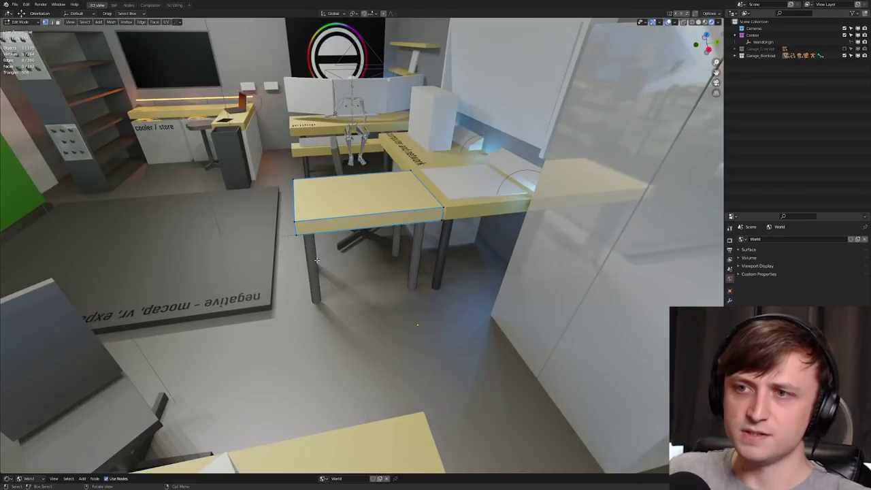
Step: Select all linked geometry of the small desk's outer corner leg in edit mode and move it
middle_drag(317, 260, 307, 268)
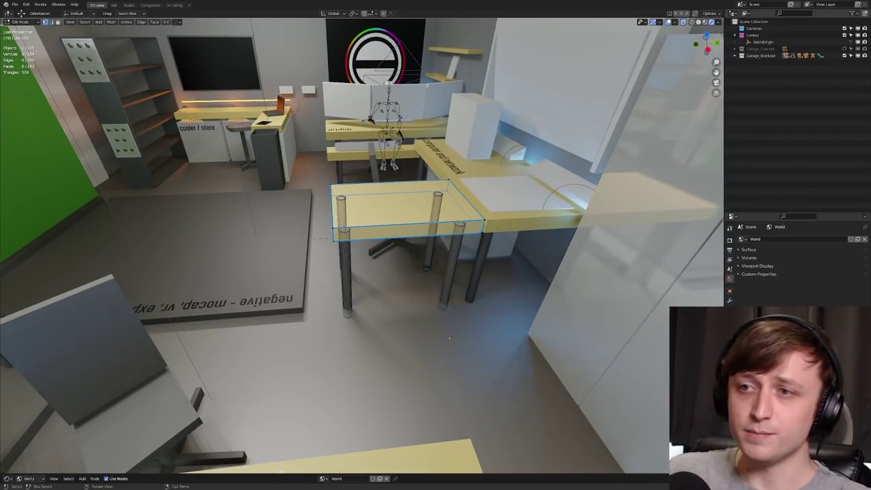
key(ctrl+l)
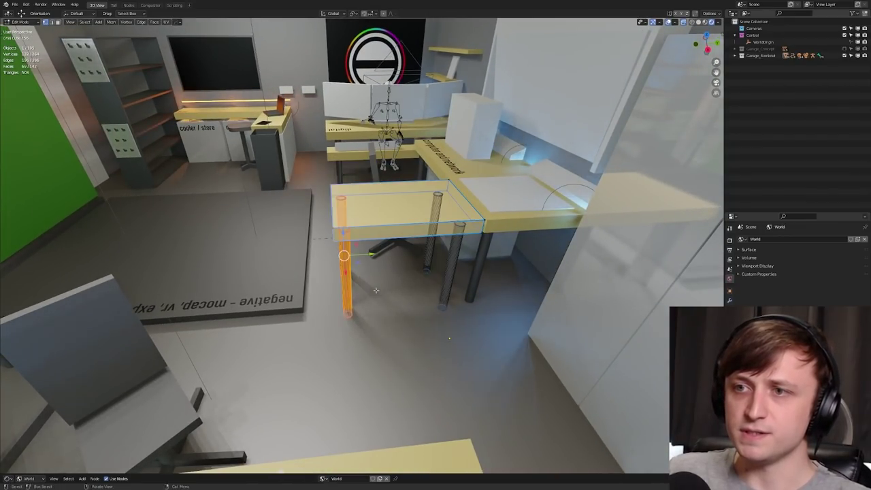
key(g)
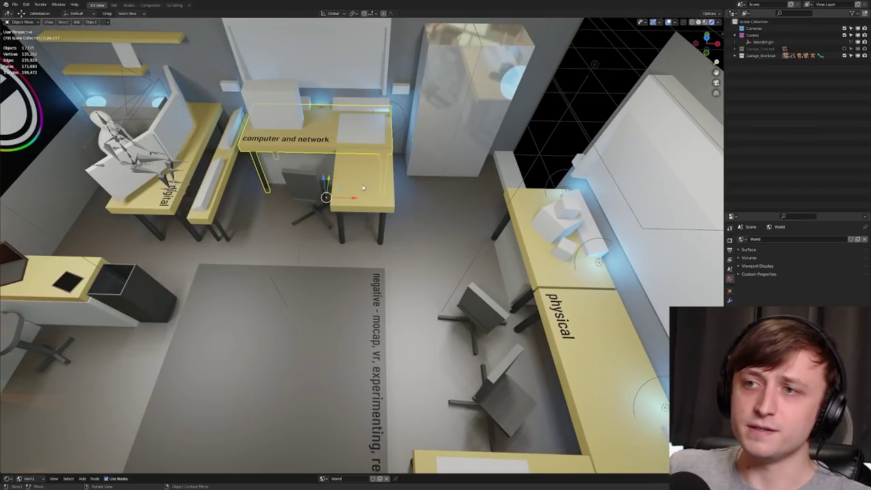
Step: Try to move the shared end of the computer and network desk and the small desk along X, editing both together
shift+click(363, 187)
key(KP_Decimal)
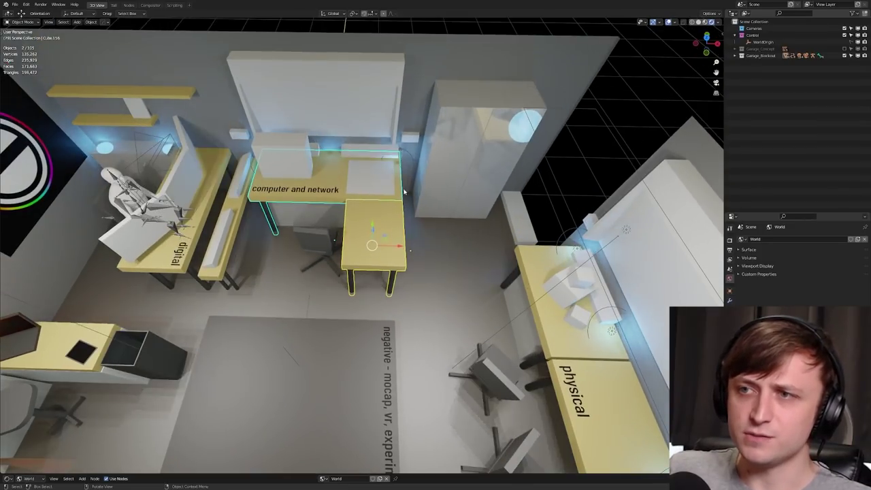
key(Tab)
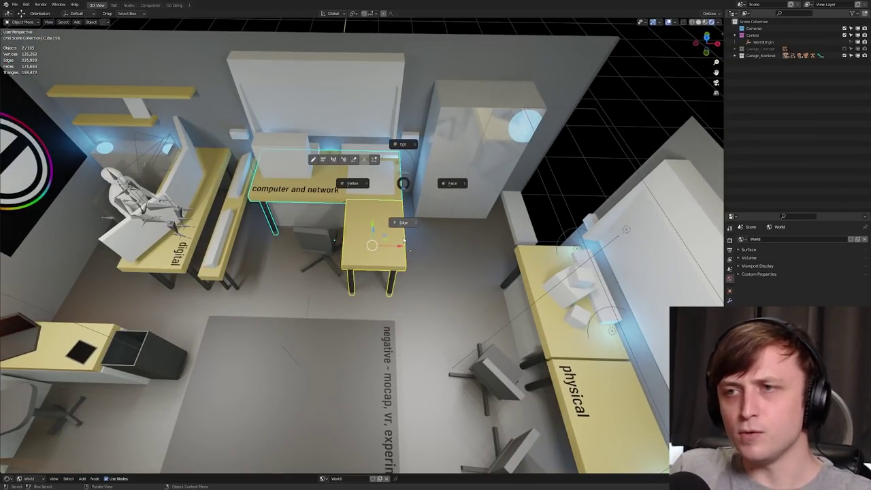
click(403, 239)
middle_drag(408, 258, 433, 313)
drag(375, 142, 375, 142)
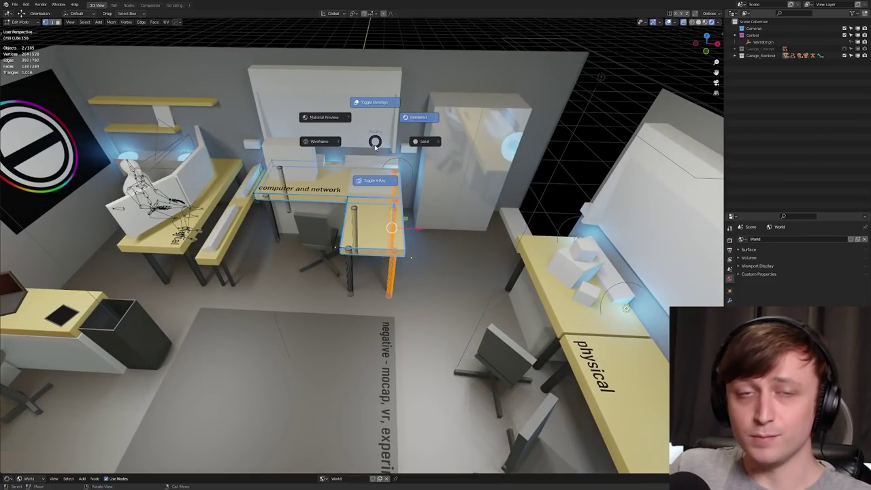
key(x)
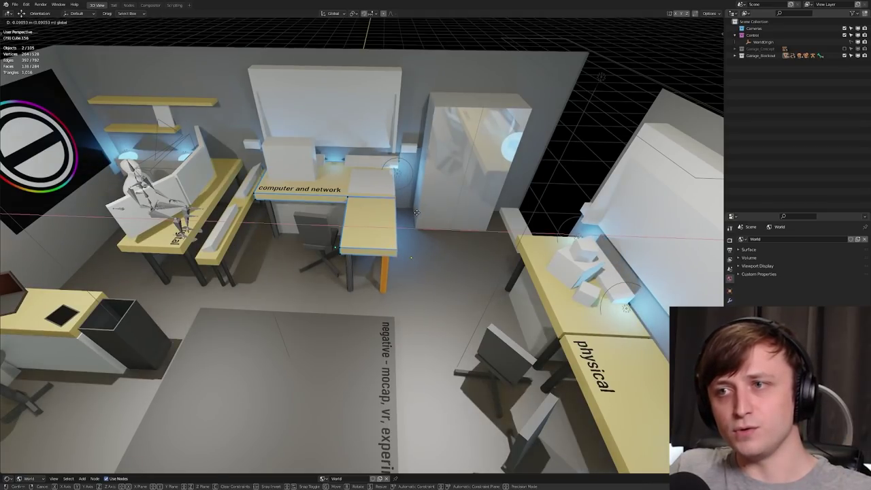
right_click(468, 226)
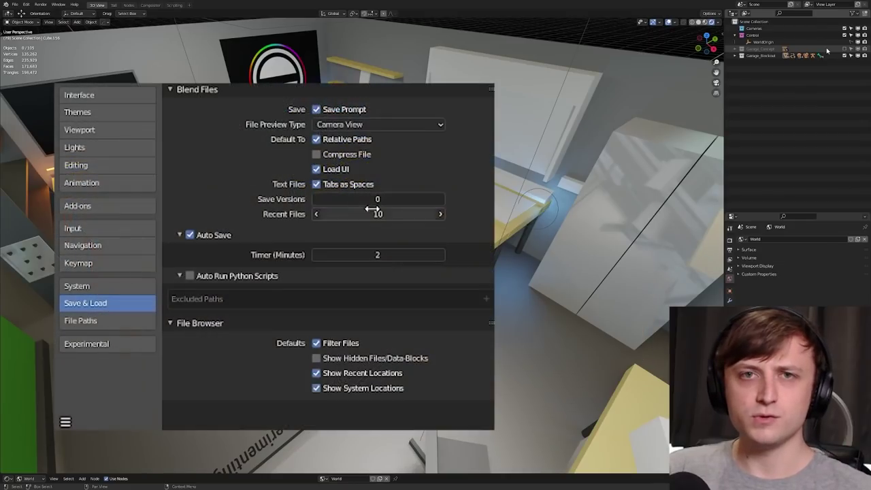
Step: Set Save Versions to 0 in the Save & Load preferences and raise the number again
text(0)
key(Return)
drag(377, 199, 439, 199)
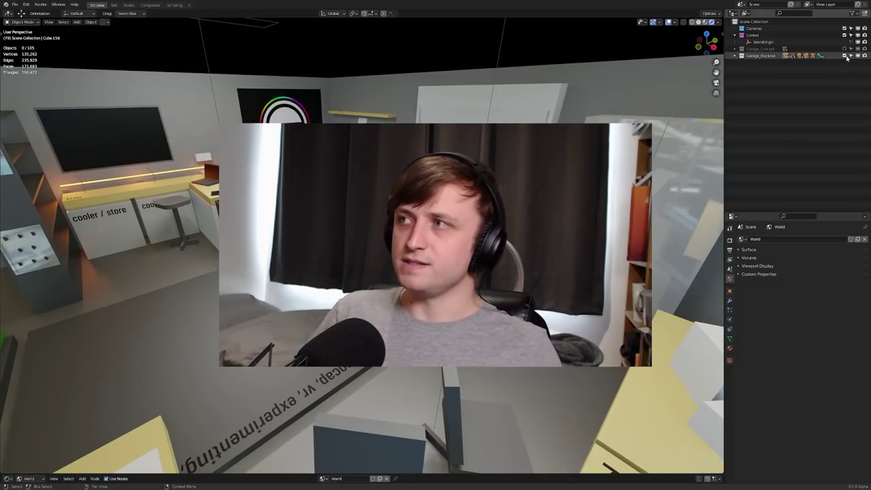
Step: Exclude the Garage_Blockout collection and enable the Garage_Concept collection again
click(844, 56)
click(844, 49)
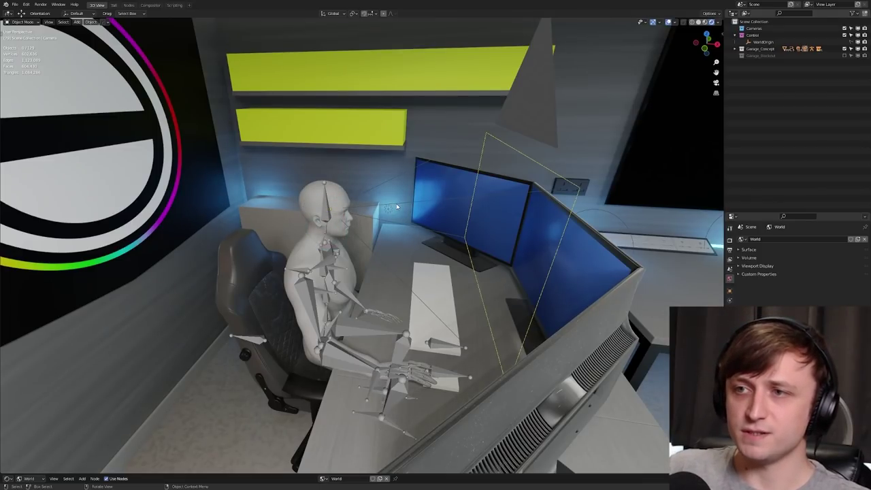
Step: Parent the camera to the seated character's head bone with Bone Relative and rotate the head about Z
click(355, 219)
shift+click(325, 219)
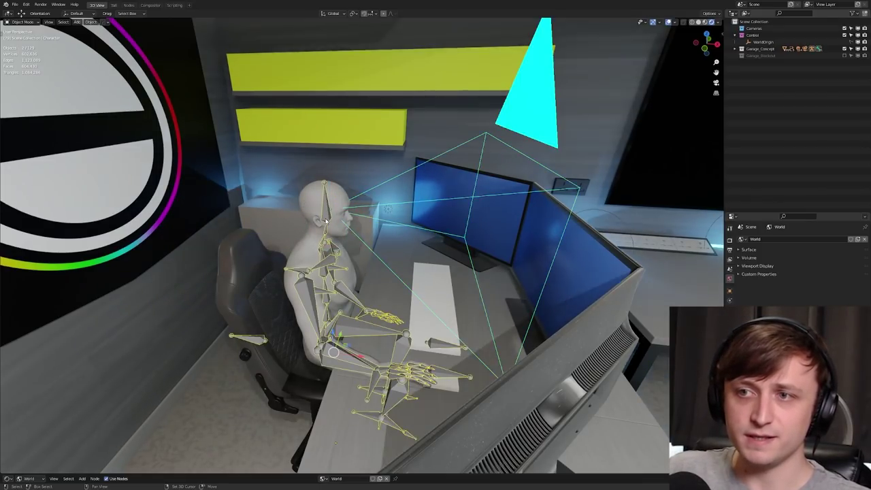
click(361, 219)
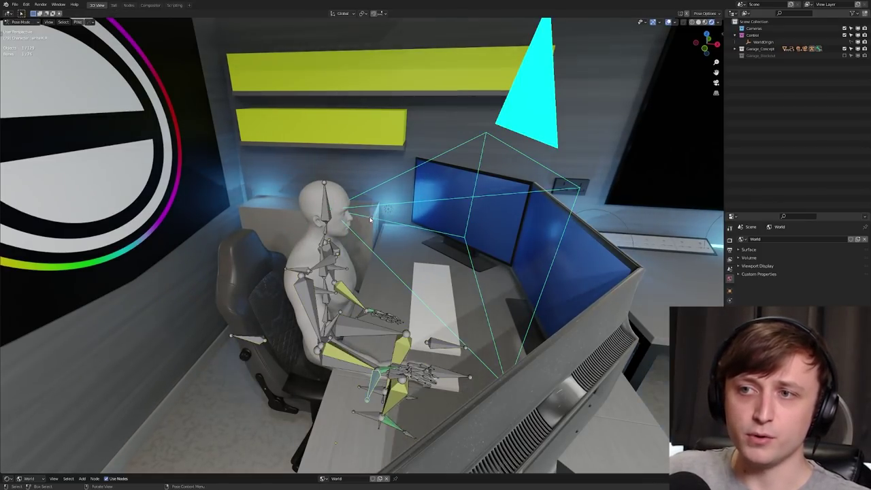
click(323, 215)
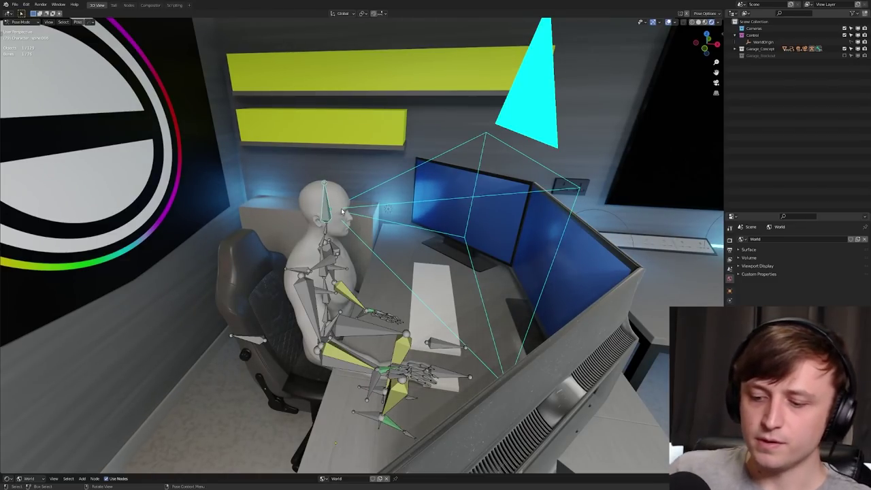
key(ctrl+p)
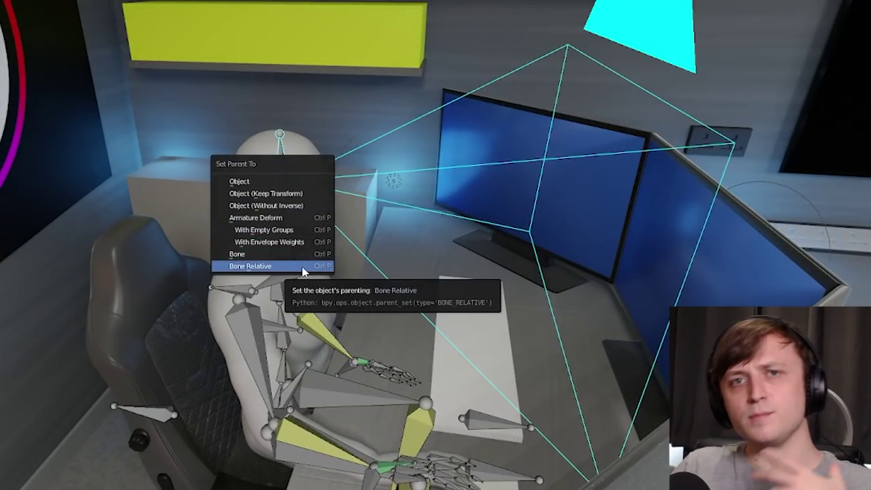
click(308, 265)
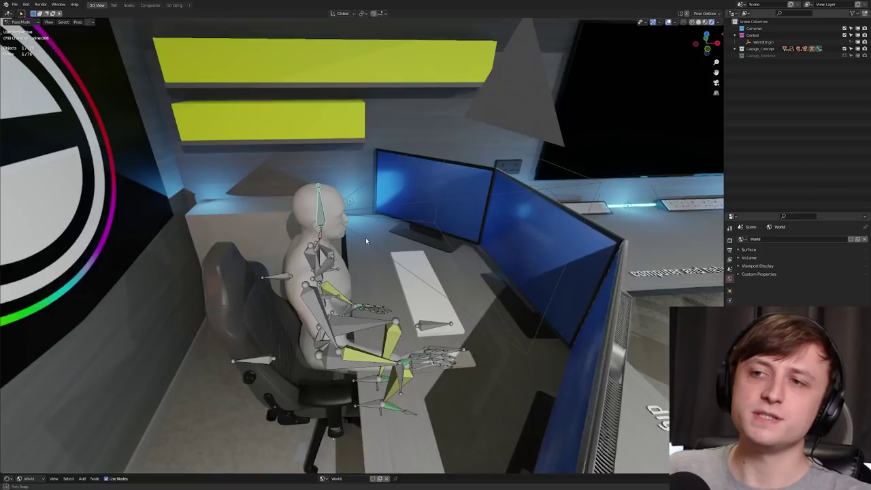
key(r)
key(z)
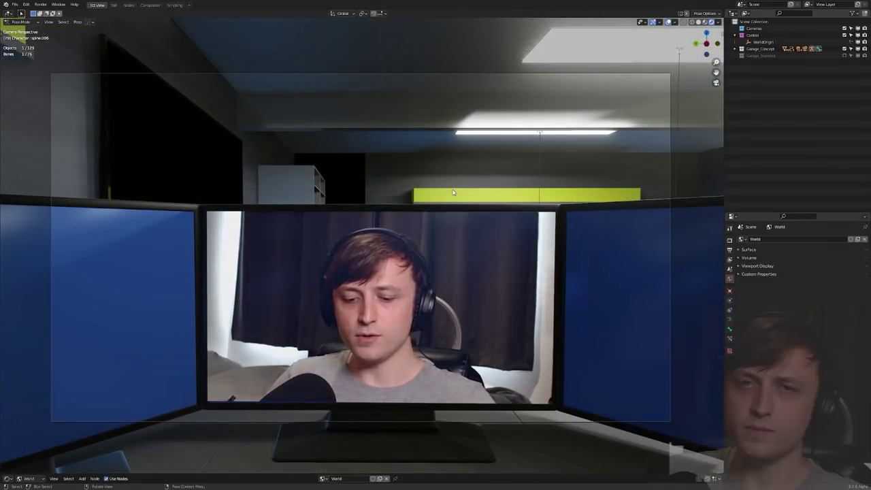
Step: Search for Walk Navigation and explore the studio from the seated character's desk, viewing the monitors, green screen and admin area
key(F3)
text(walk)
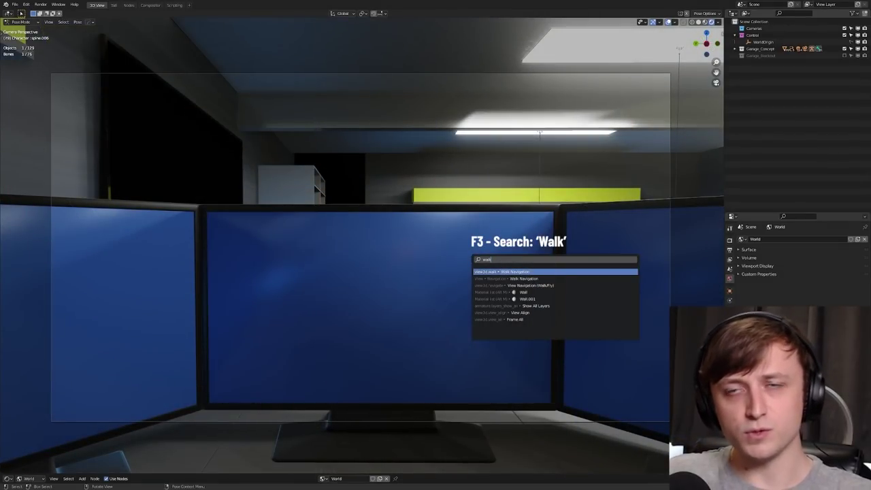
key(Return)
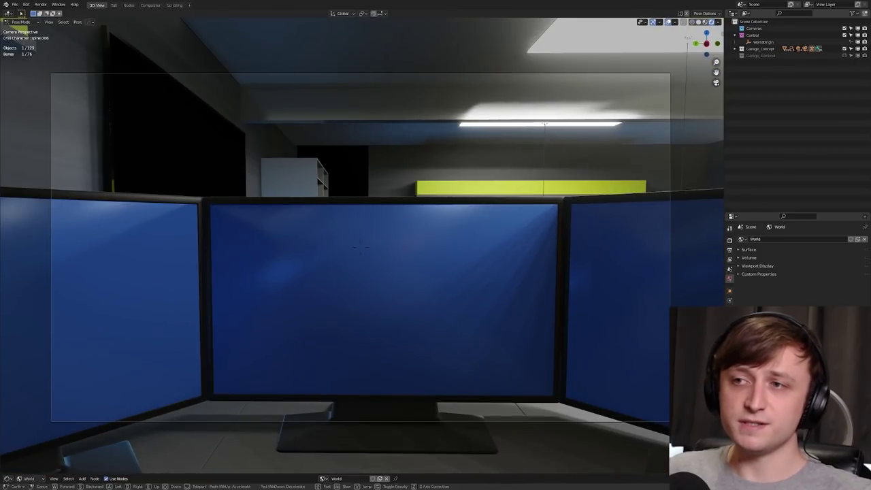
key(w)
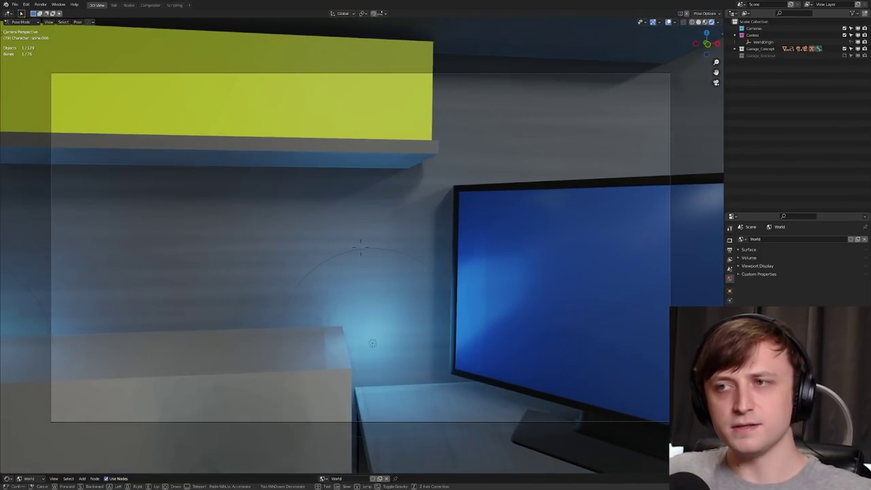
key(s)
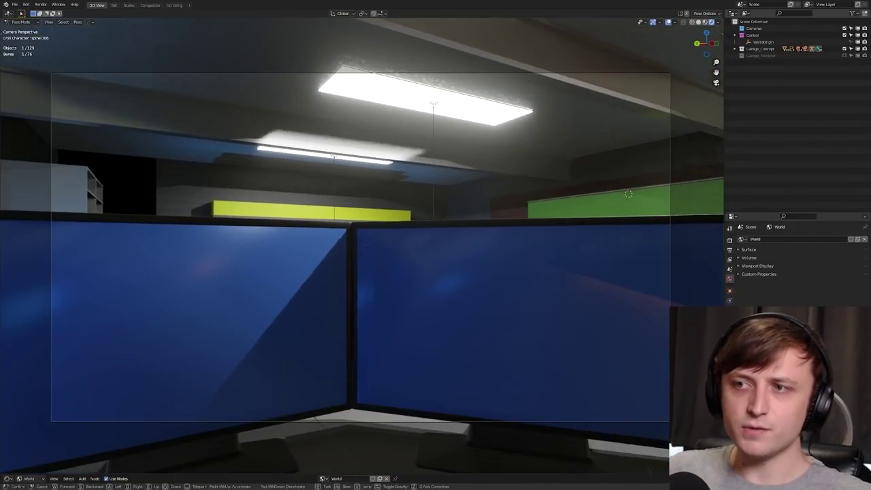
key(s)
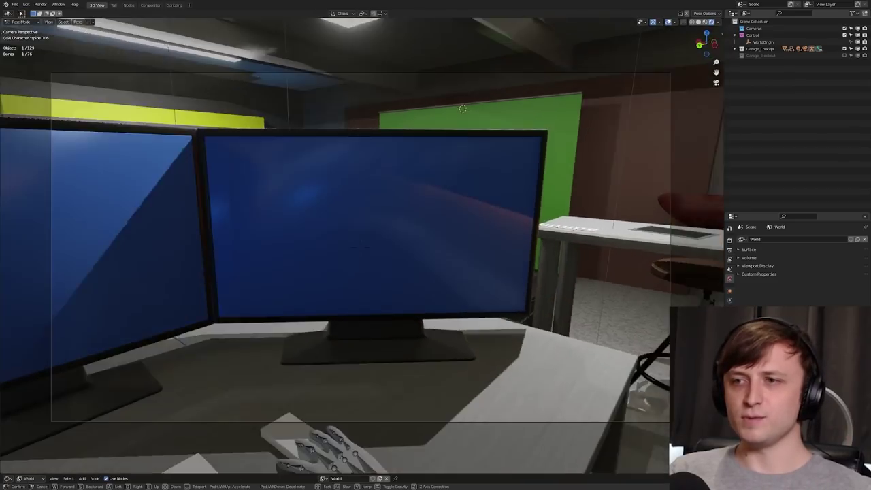
key(s)
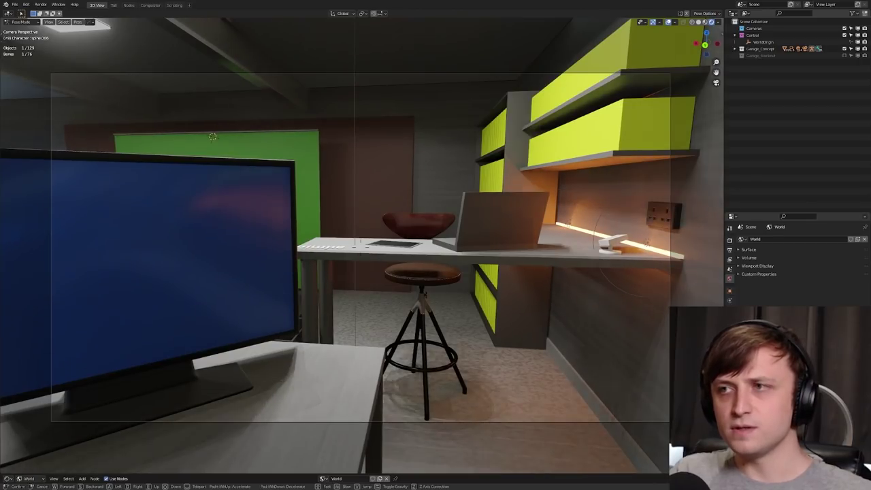
mouse_move(361, 245)
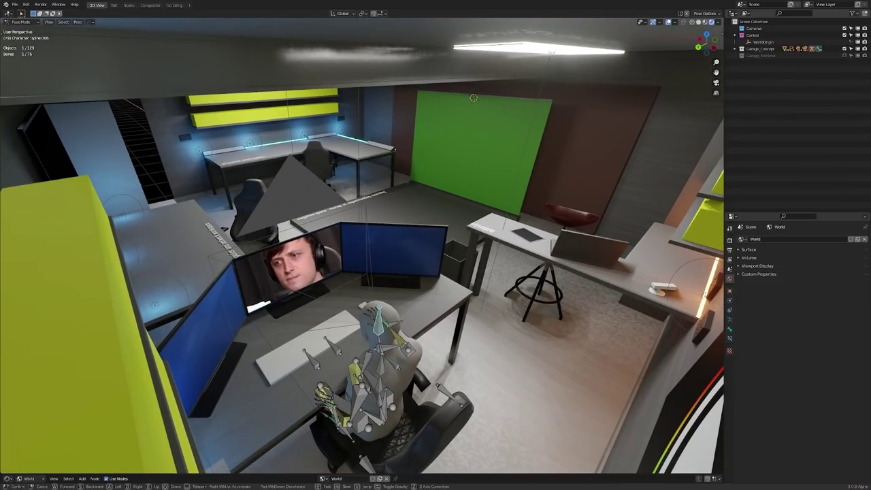
key(Escape)
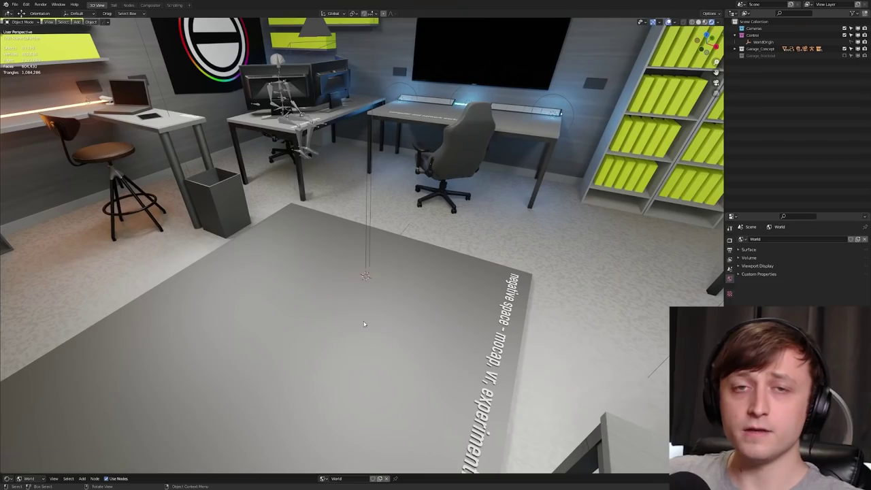
Step: Add a cube over the negative space mat, raise it off the floor and scale it to about 0.725 m
key(shift+a)
mouse_move(378, 231)
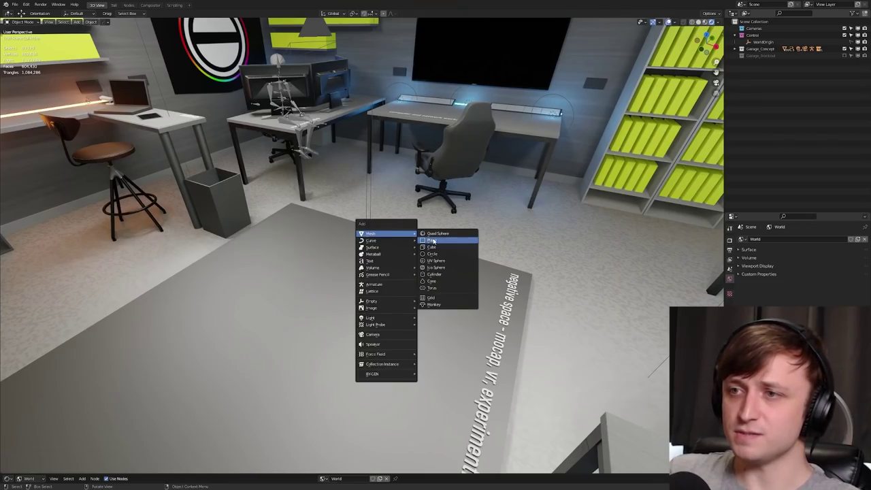
click(435, 245)
key(g)
key(s)
click(411, 219)
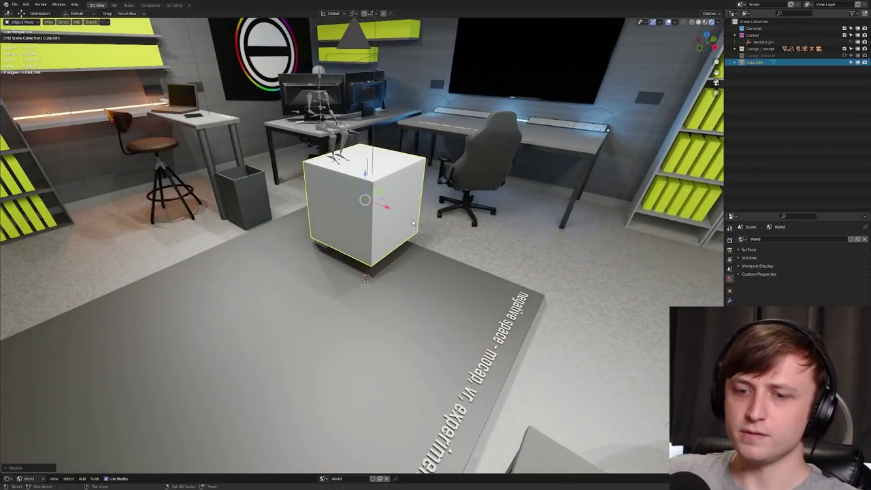
Step: Display the cube's transform values and stretch its mesh along X in Edit Mode to about 1.58 m
key(n)
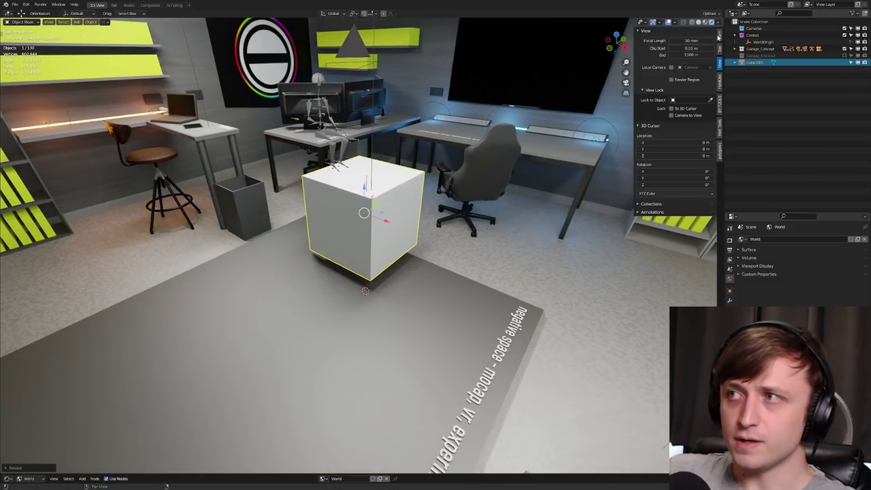
click(719, 38)
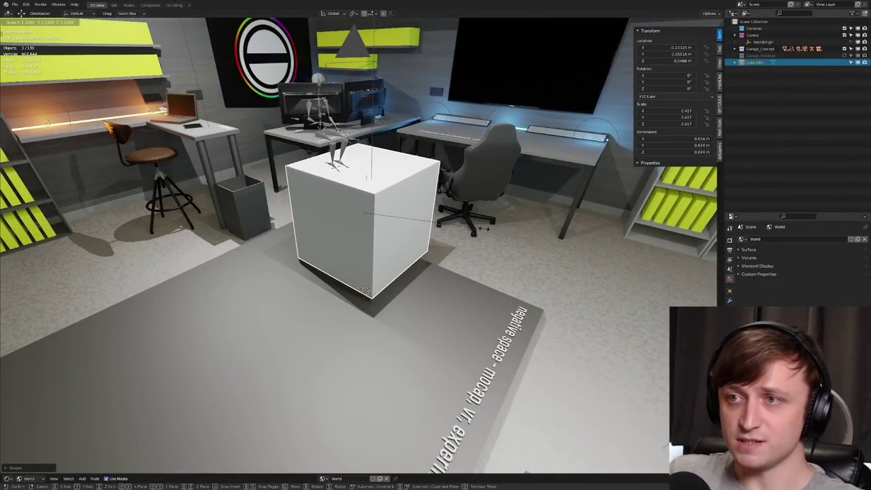
click(365, 291)
key(Tab)
key(s)
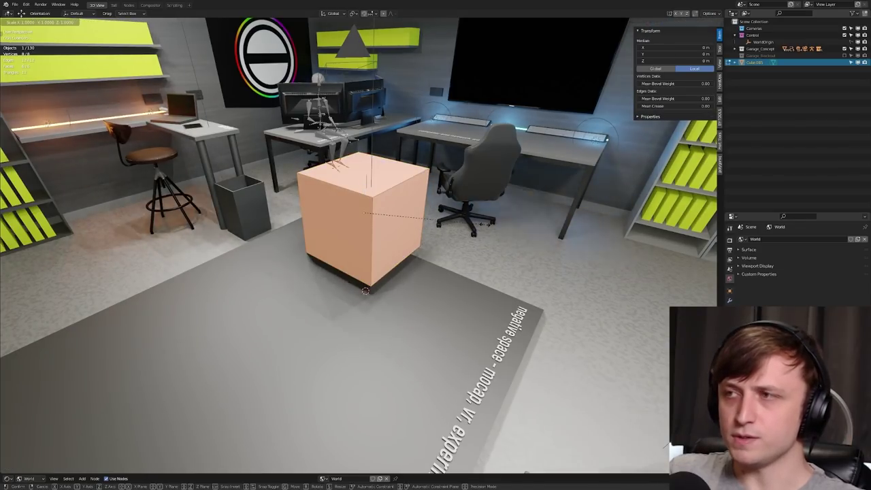
key(x)
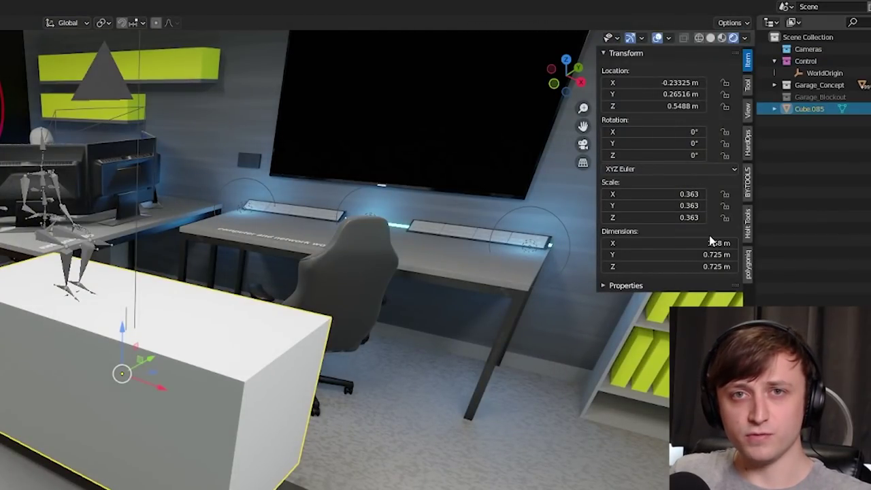
Step: Widen the cube through its Y dimension value to about 1.73 m
middle_drag(435, 394, 385, 417)
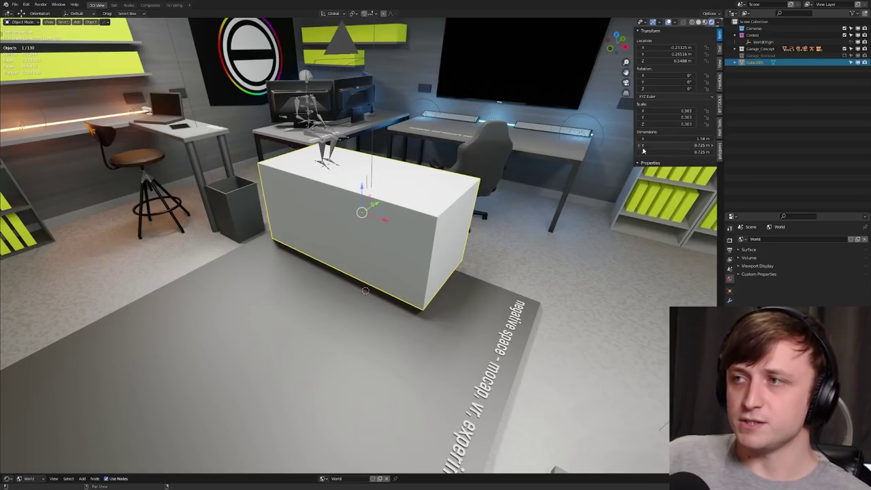
mouse_move(678, 147)
mouse_down()
mouse_move(721, 147)
mouse_move(670, 147)
mouse_move(728, 147)
mouse_move(668, 146)
mouse_up()
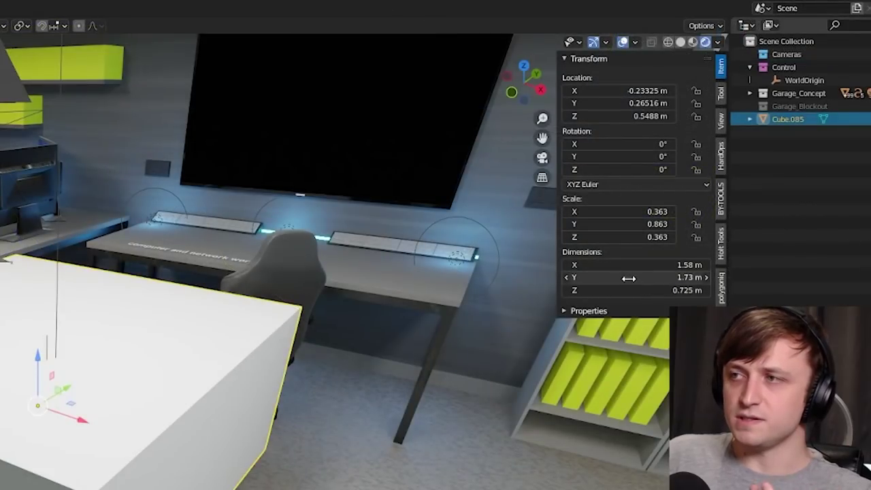
mouse_move(628, 277)
mouse_down()
mouse_move(646, 277)
mouse_move(599, 277)
mouse_move(657, 278)
mouse_move(612, 278)
mouse_move(633, 277)
mouse_up()
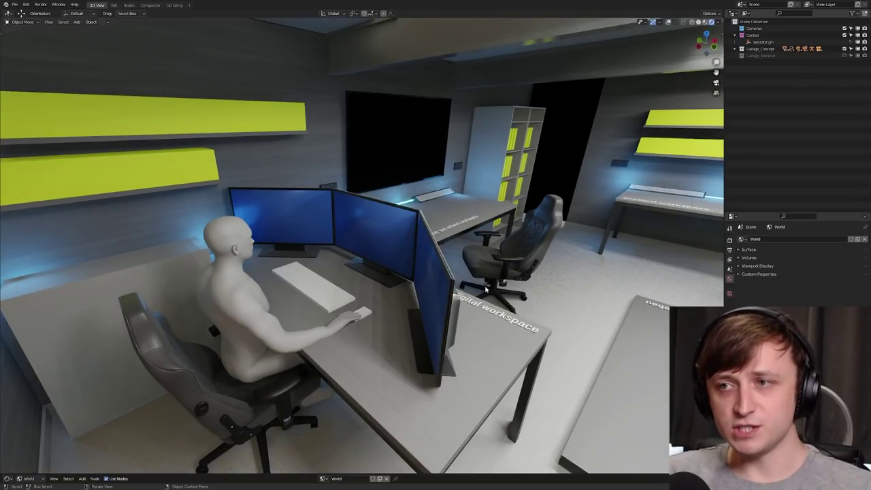
Step: Inspect the digital workspace, the computer and network desk and the wall-mounted TV from different angles
scroll(485, 290, down, 4)
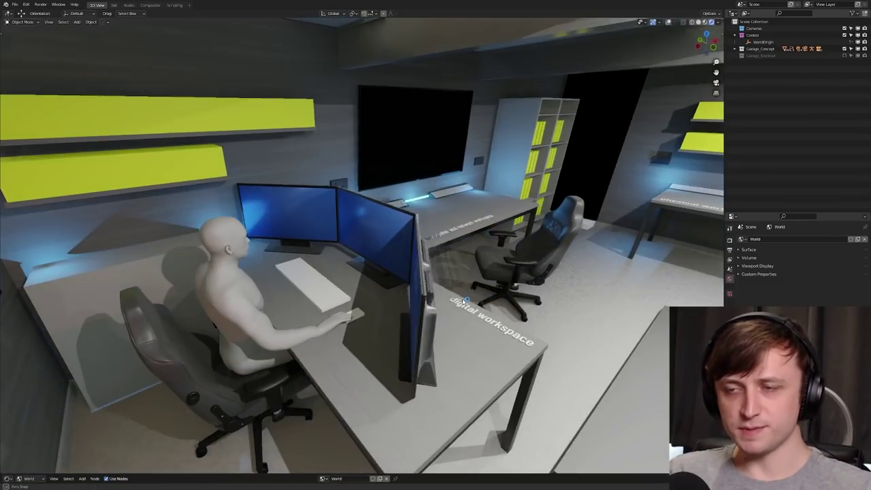
middle_drag(485, 290, 378, 317)
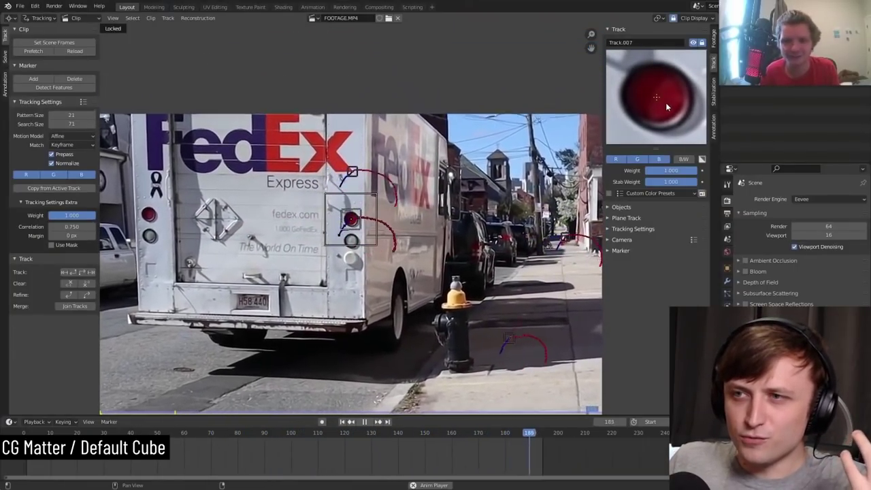
key(space)
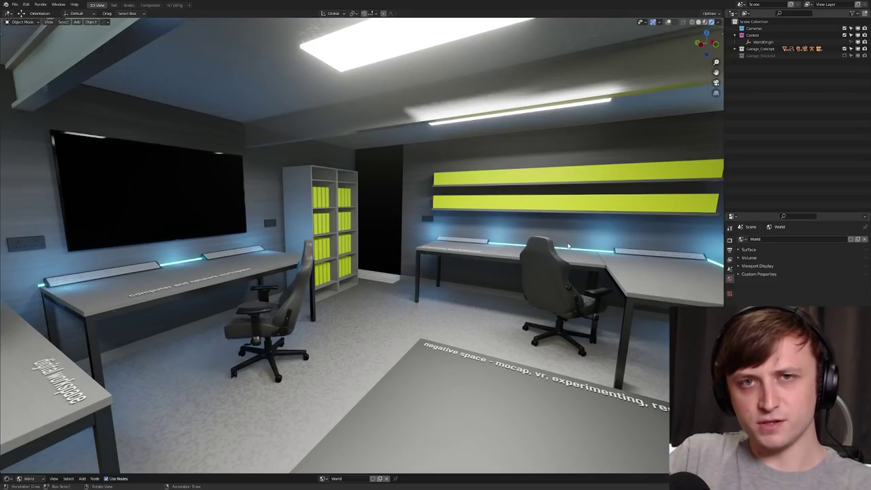
middle_drag(568, 246, 394, 261)
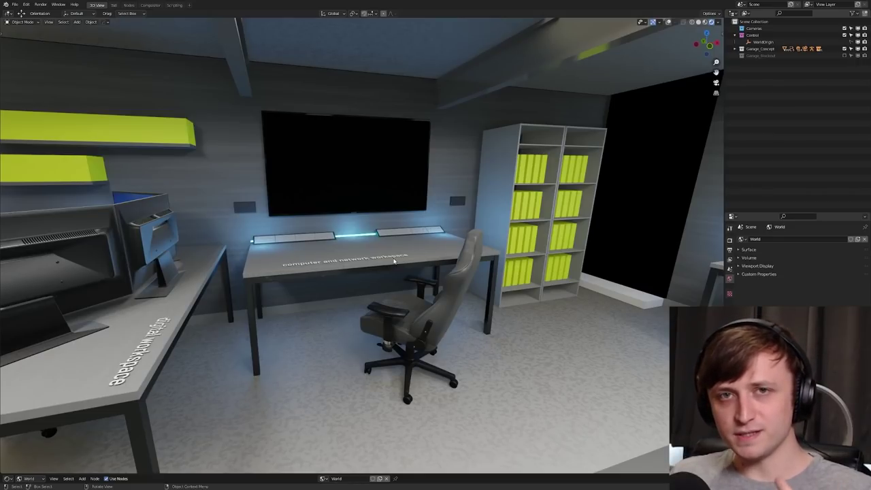
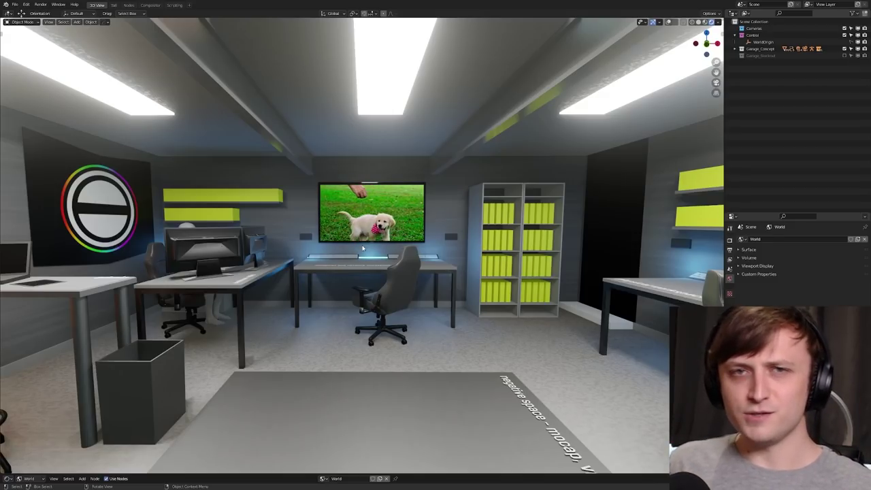
middle_drag(362, 249, 572, 253)
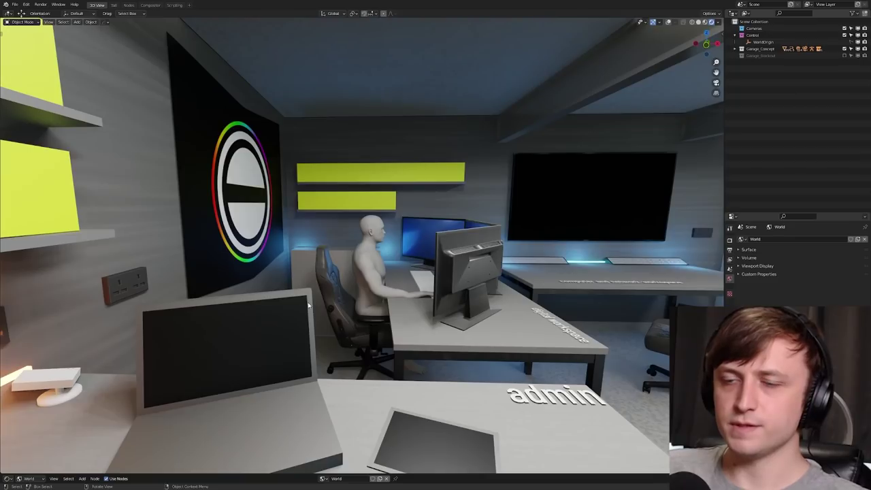
Step: Walk the view around the admin desk and examine the studio's overall layout, including from above
key(shift+grave)
key(a)
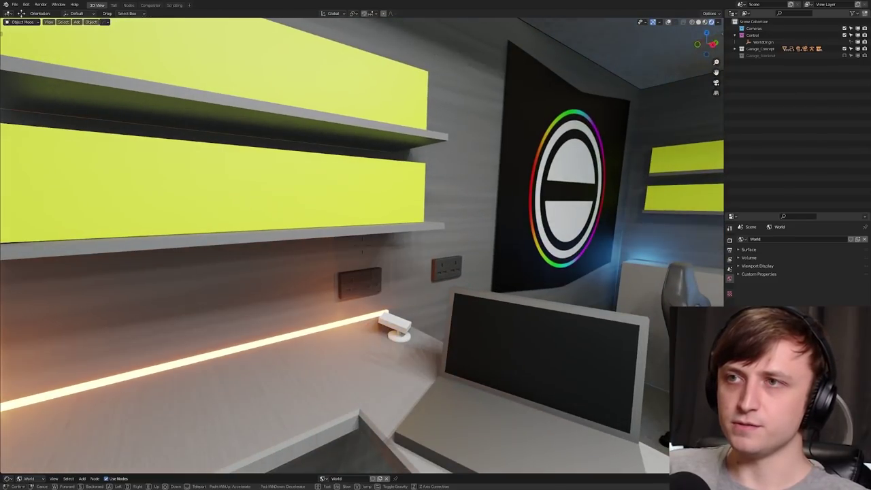
key(s)
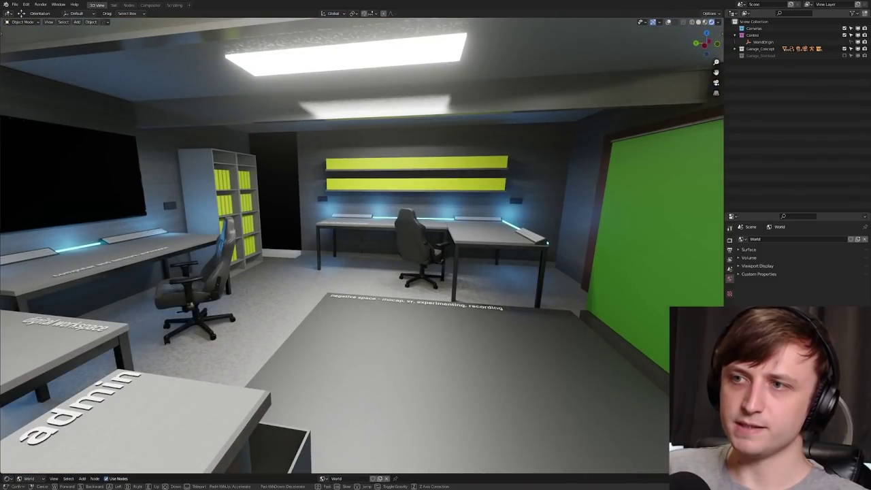
click(363, 248)
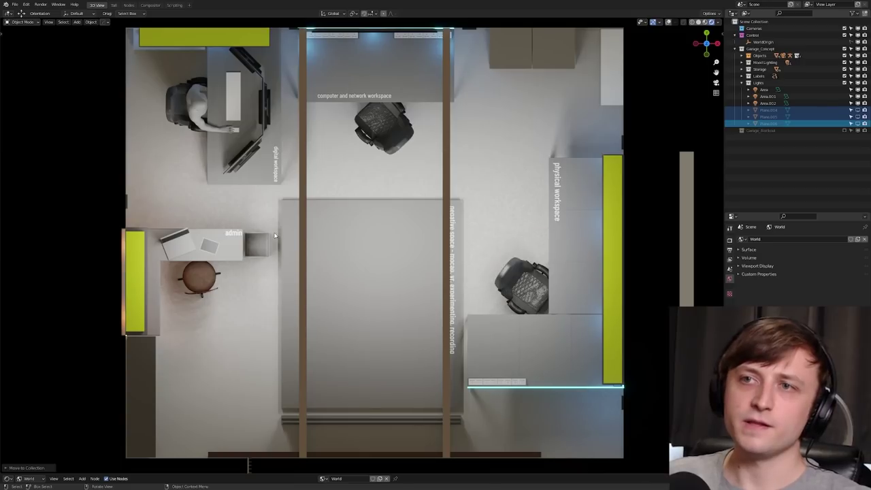
middle_drag(571, 206, 462, 196)
scroll(354, 186, up, 5)
middle_drag(355, 185, 468, 266)
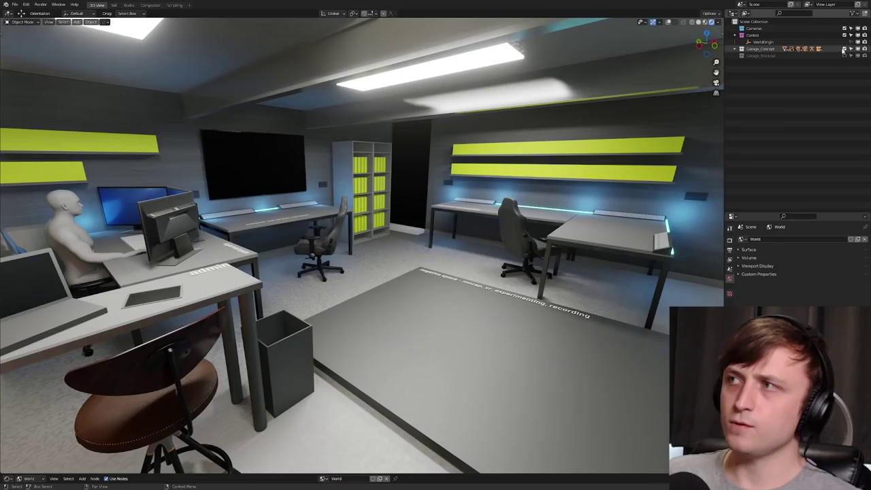
Step: Compare the designs by swapping Garage_Concept for the Garage_Blockout collection and switching back to Garage_Concept
click(844, 49)
click(844, 55)
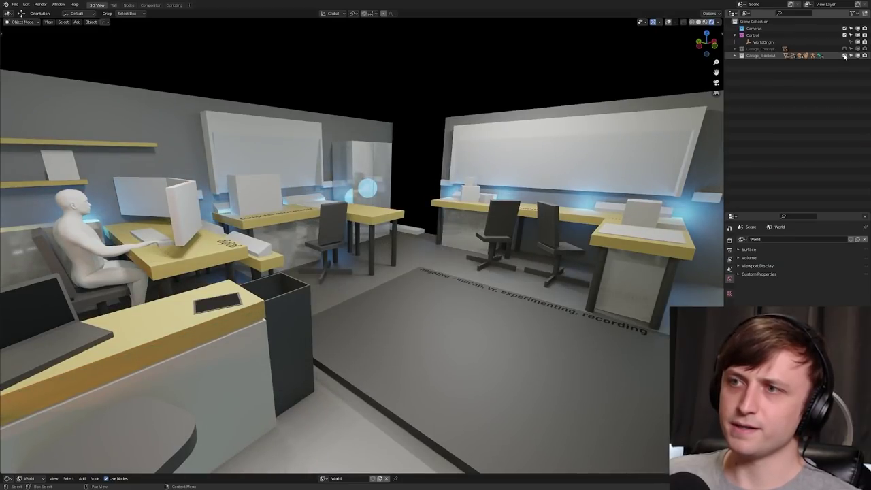
click(844, 56)
click(844, 49)
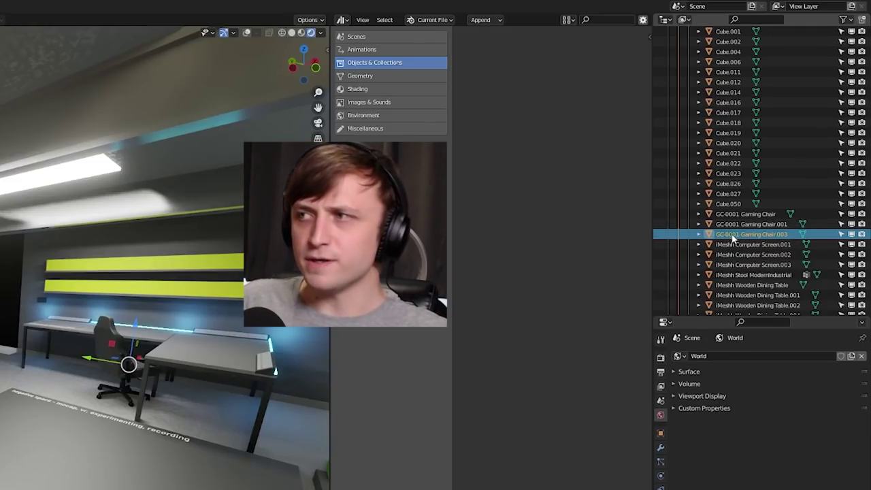
Step: Mark the GC-0001 Gaming Chair.003 object as an asset
right_click(704, 235)
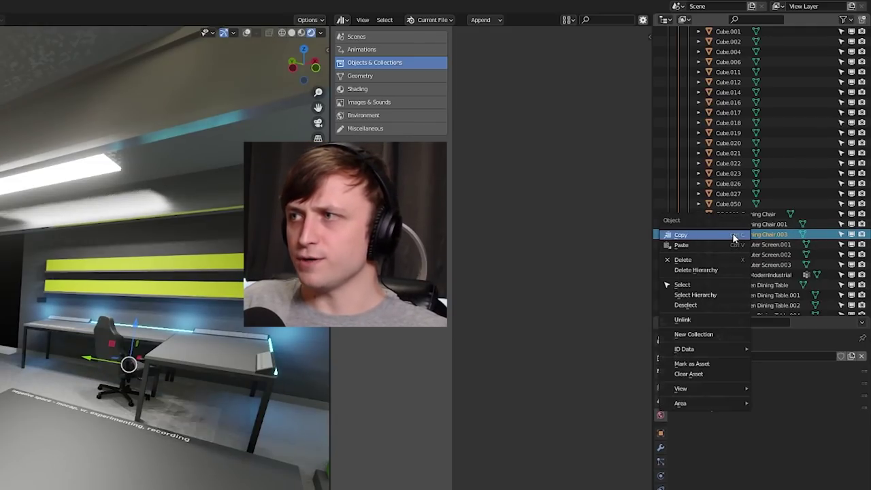
click(701, 363)
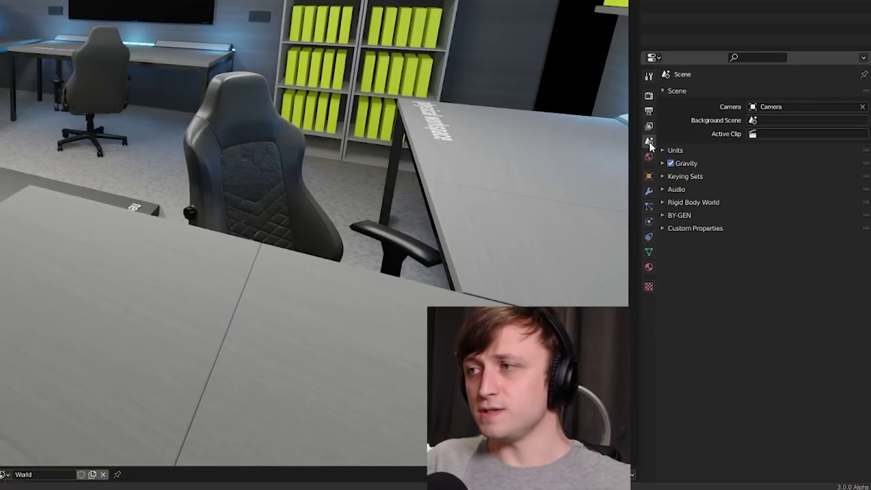
Step: Examine the scene's Units settings and the available Unit System options
click(664, 151)
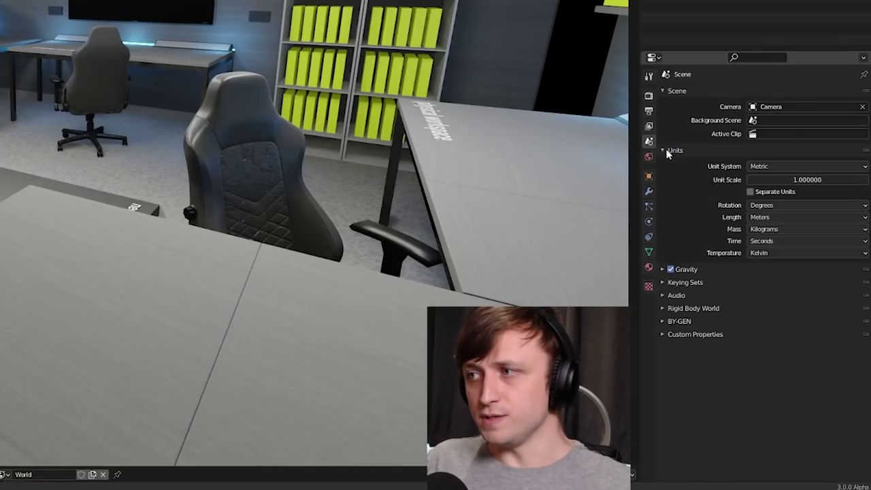
click(799, 166)
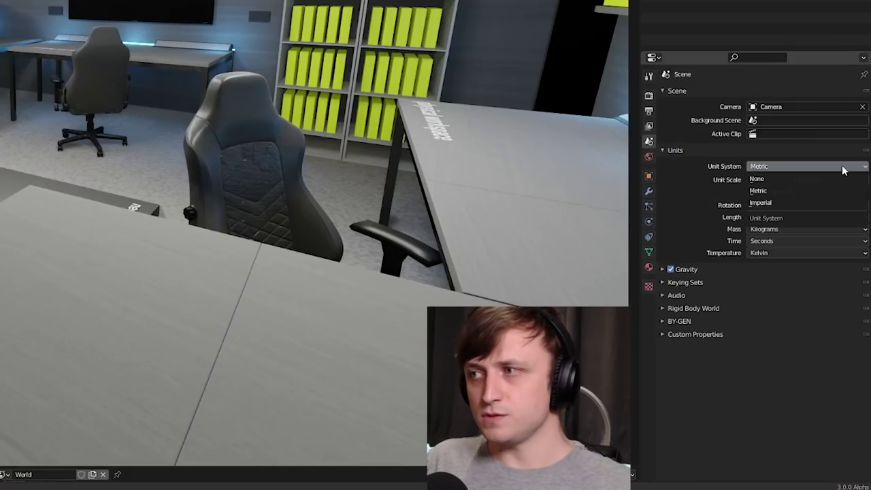
click(841, 165)
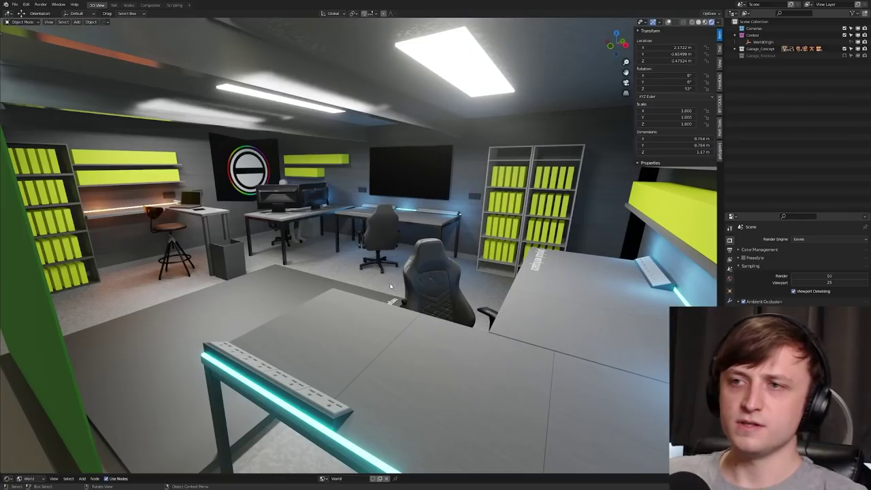
Step: Select the floor and show its Floor material nodes in an enlarged Shader Editor set to Object shading
middle_drag(388, 291, 489, 287)
click(433, 270)
drag(245, 473, 245, 320)
click(27, 322)
click(30, 340)
middle_drag(176, 375, 181, 306)
scroll(257, 386, up, 3)
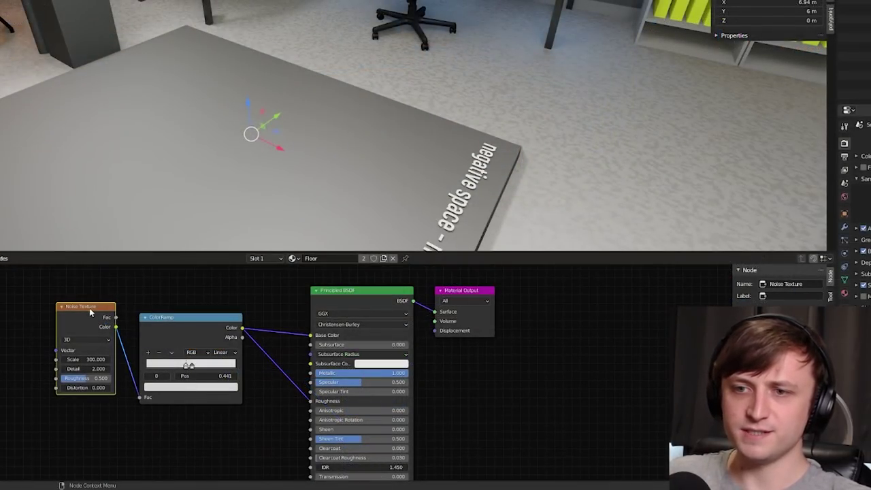
Step: Move the first stop of the Floor material's ColorRamp to position 0.377 and adjust its Noise Texture scale to about 315.5
scroll(220, 319, up, 3)
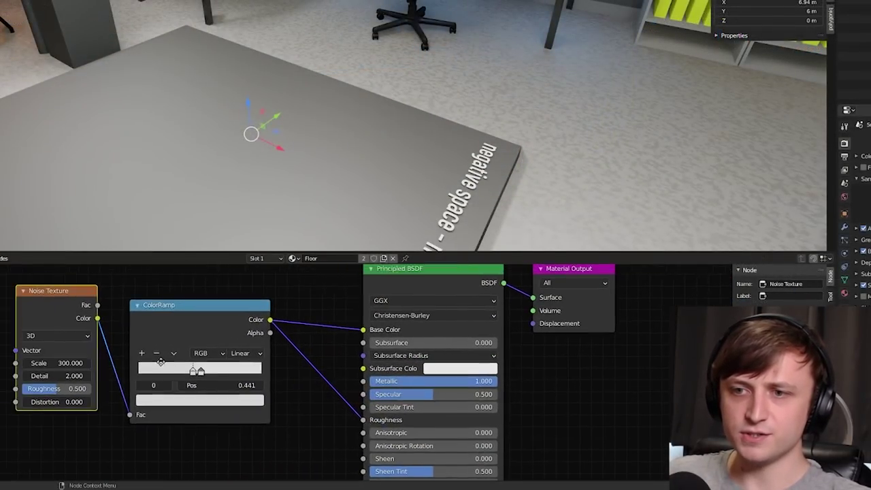
click(233, 372)
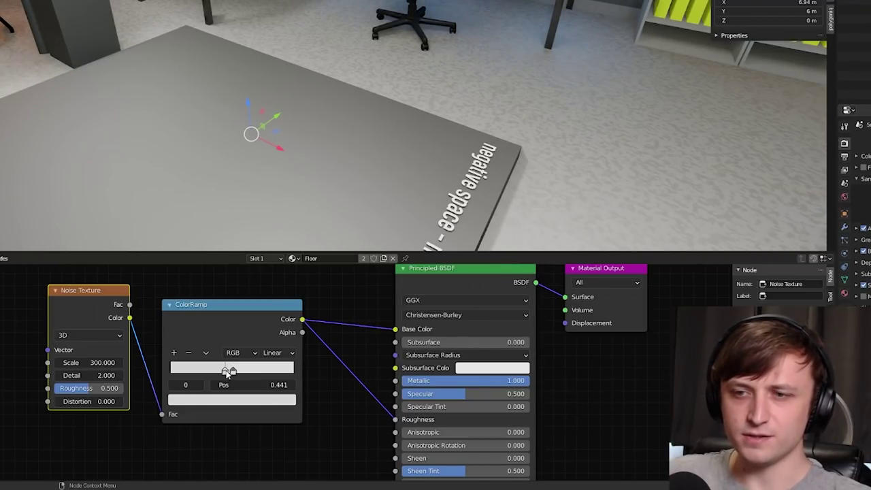
middle_drag(260, 416, 235, 426)
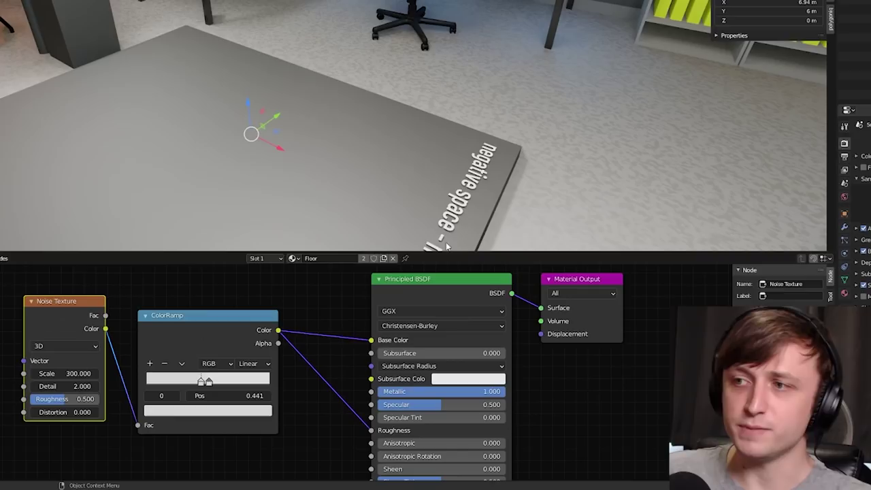
drag(200, 382, 187, 385)
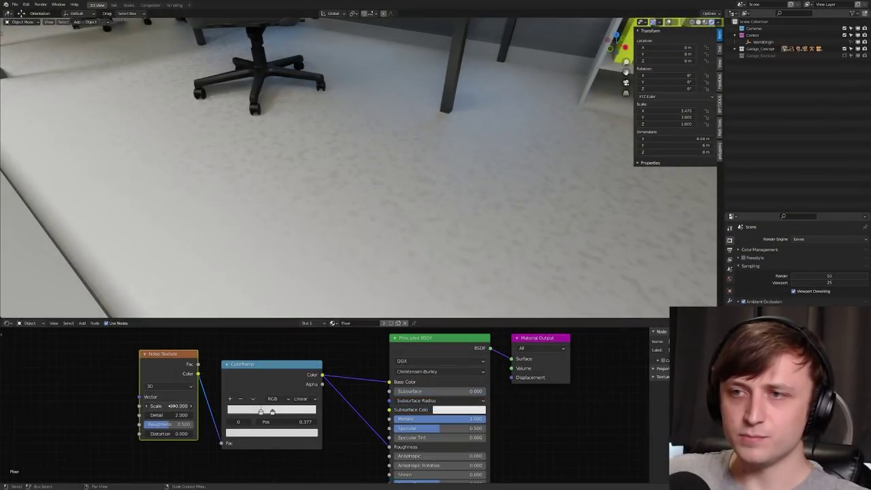
scroll(346, 243, up, 5)
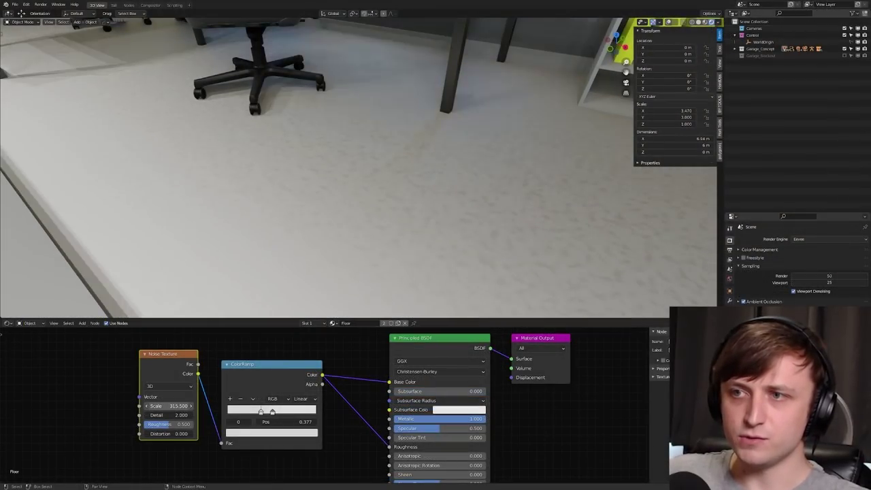
Step: Review the Wall material's full node chain in an enlarged Shader Editor and adjust its Mix node factor to about 0.820
scroll(345, 242, down, 8)
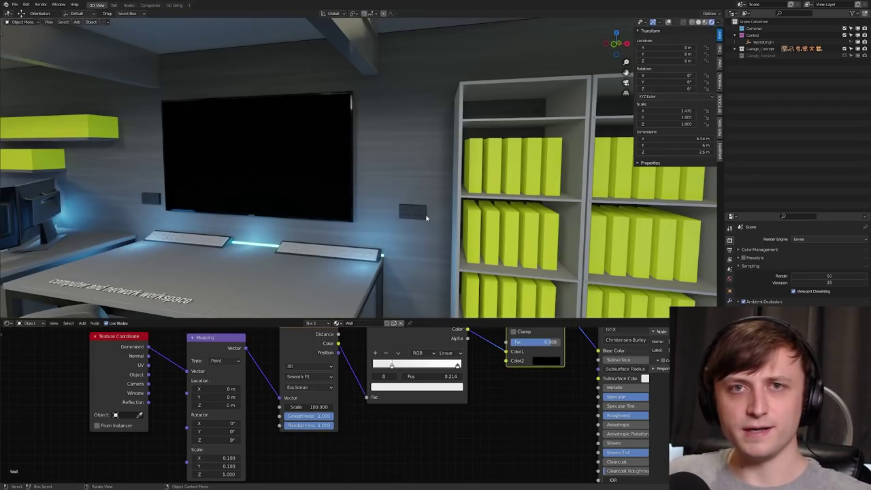
key(ctrl+space)
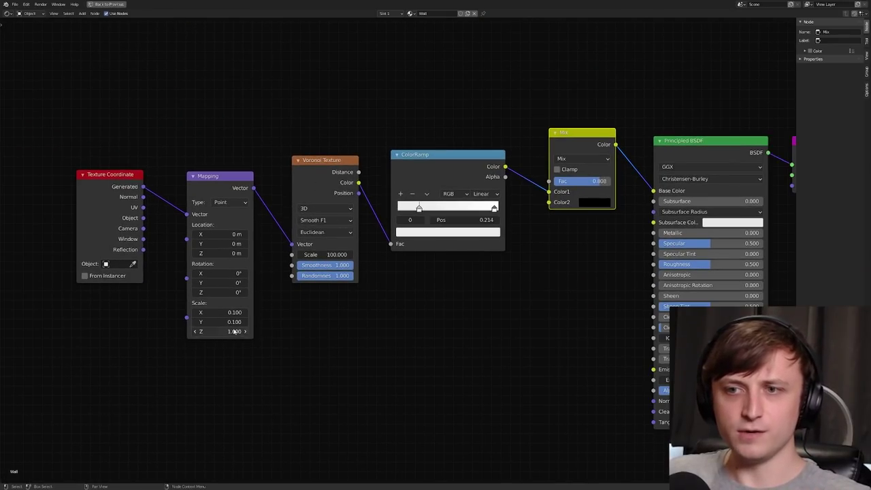
middle_drag(269, 336, 269, 347)
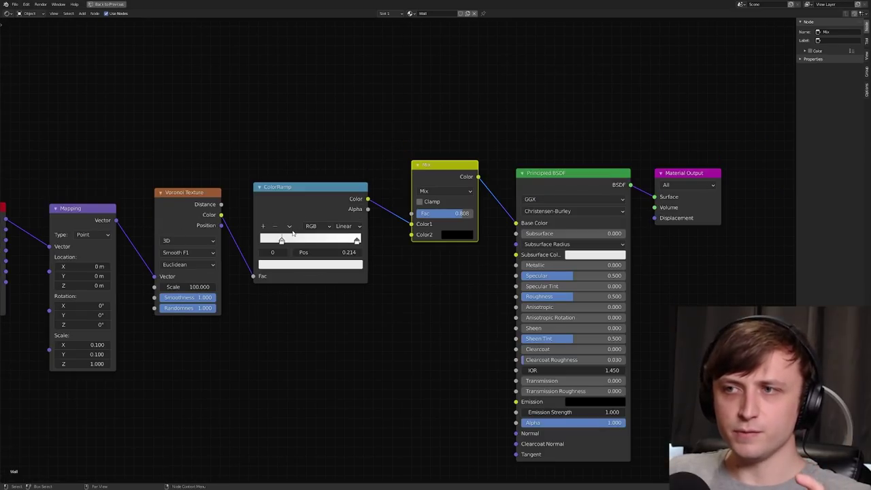
key(ctrl+space)
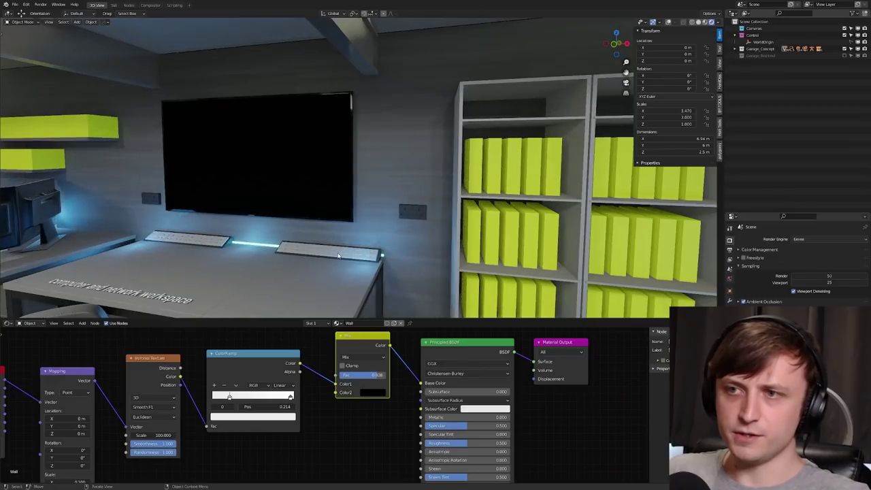
mouse_move(361, 375)
mouse_down()
mouse_move(350, 374)
mouse_move(368, 374)
mouse_up()
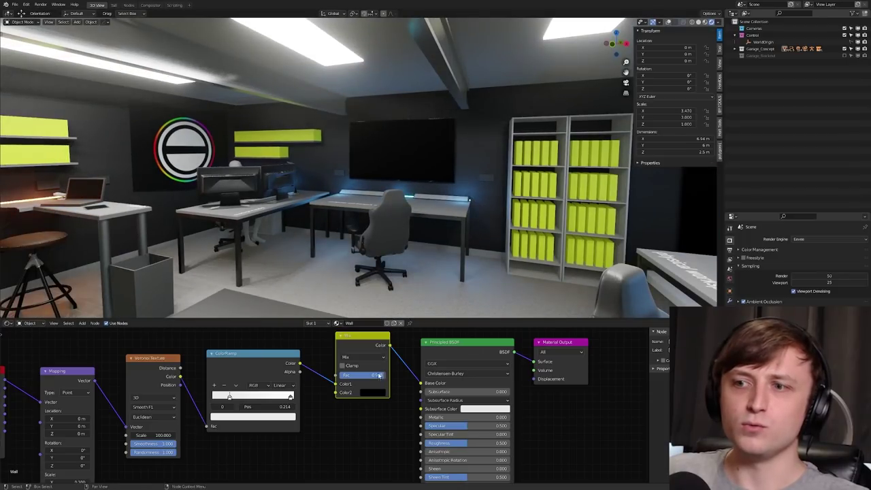
drag(368, 375, 378, 378)
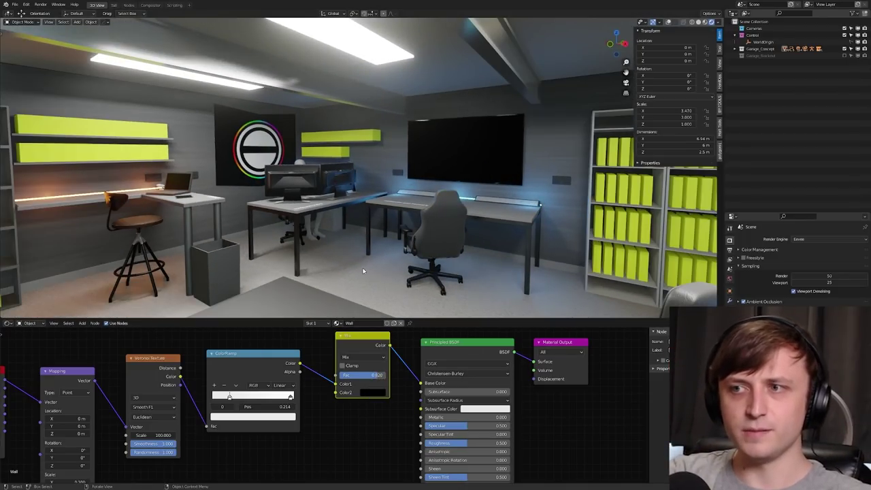
Step: Examine the wood material on the wall-side desk and the Emis_Orange material of the LED strip, with the viewport sidebar hidden
middle_drag(363, 270, 331, 218)
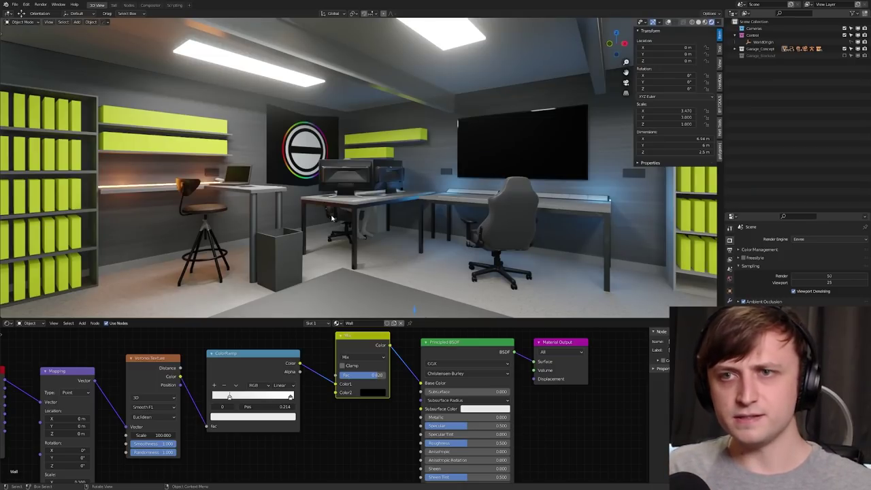
middle_drag(331, 218, 340, 157)
click(267, 169)
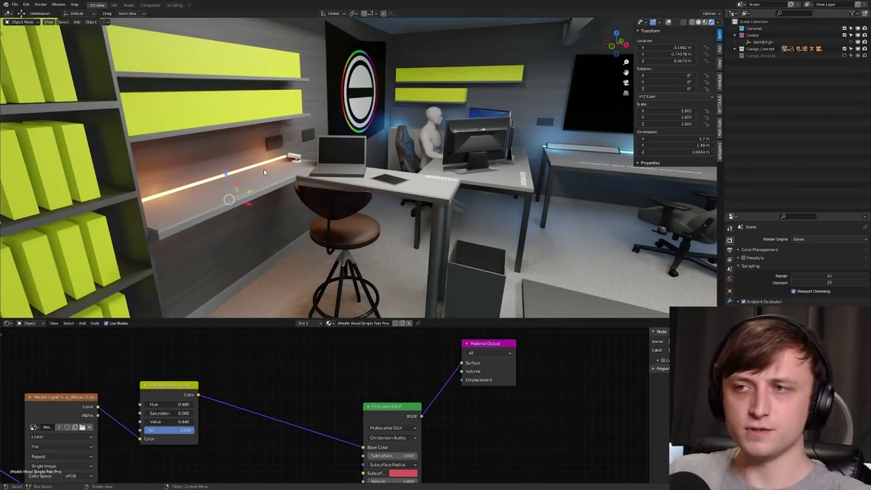
middle_drag(263, 169, 551, 193)
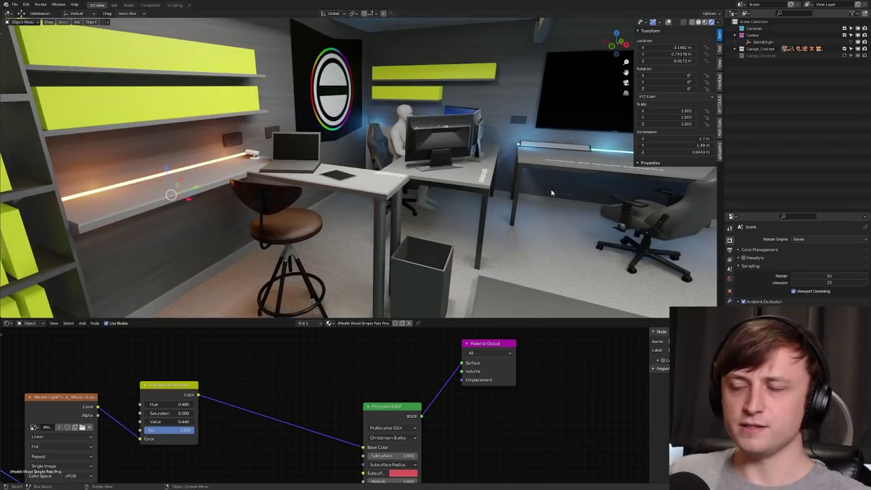
key(n)
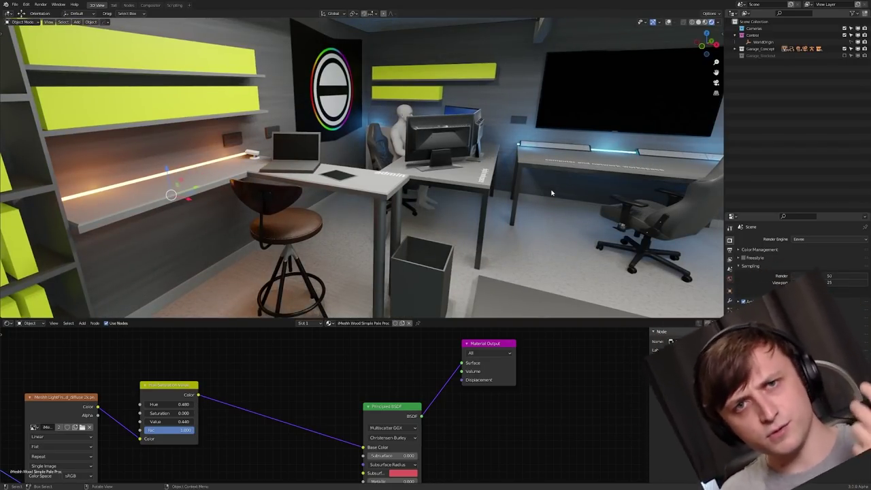
middle_drag(550, 193, 481, 179)
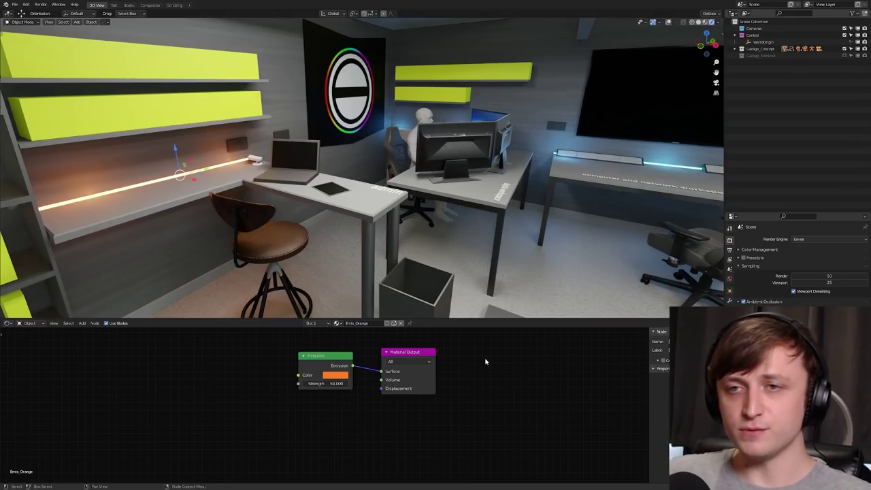
Step: Adjust the Eevee Bloom intensity with the ceiling lights and the whole room in view
middle_drag(246, 206, 359, 196)
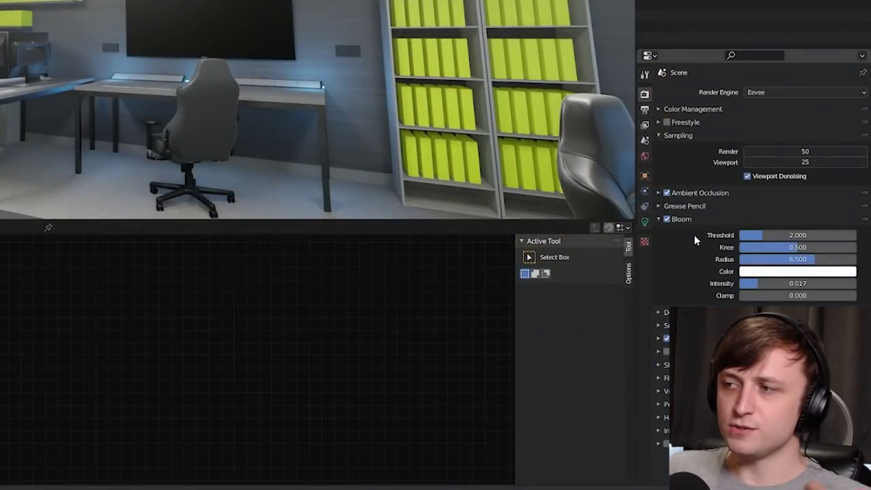
drag(773, 289, 761, 289)
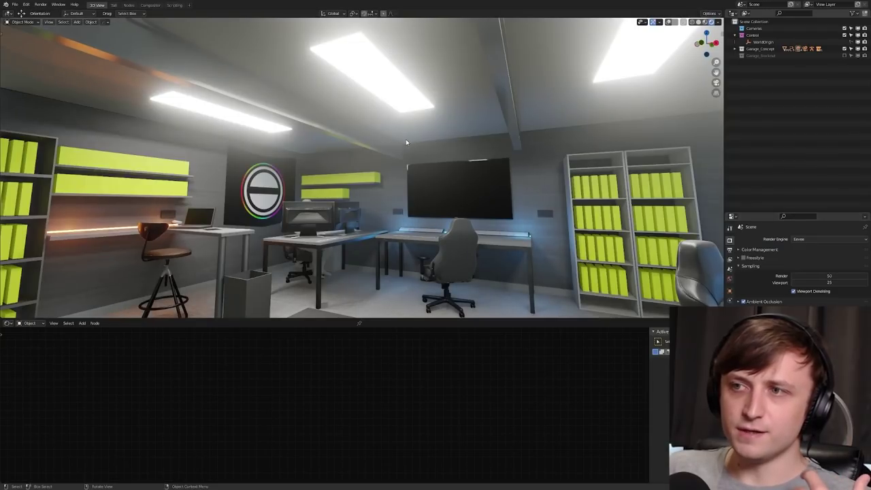
scroll(405, 138, up, 3)
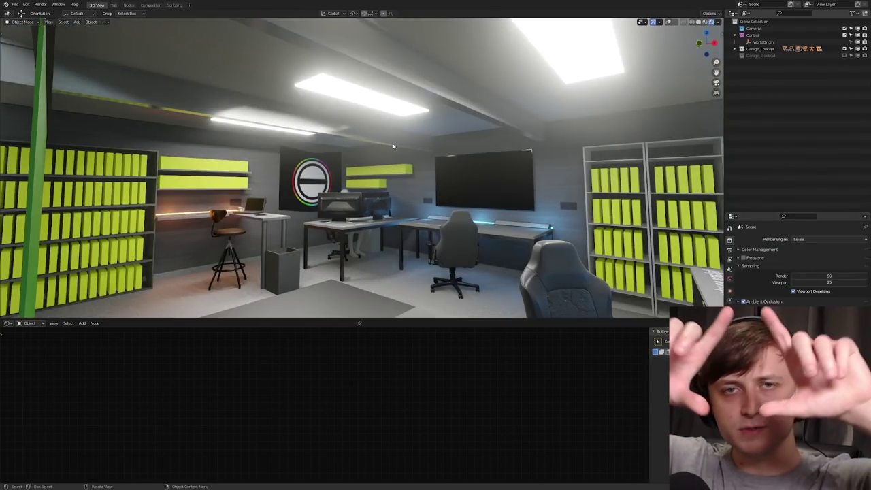
Step: Set the Emission strength of the ceiling panel's Light material to 6000
click(371, 95)
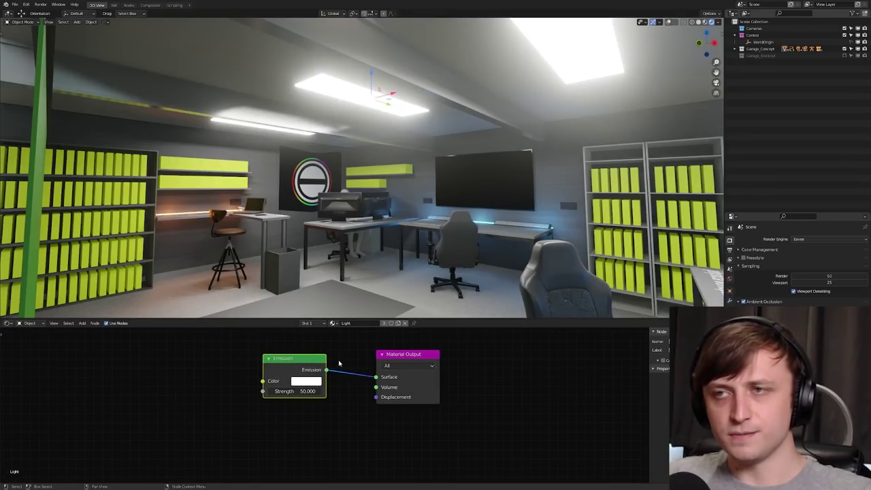
text(600)
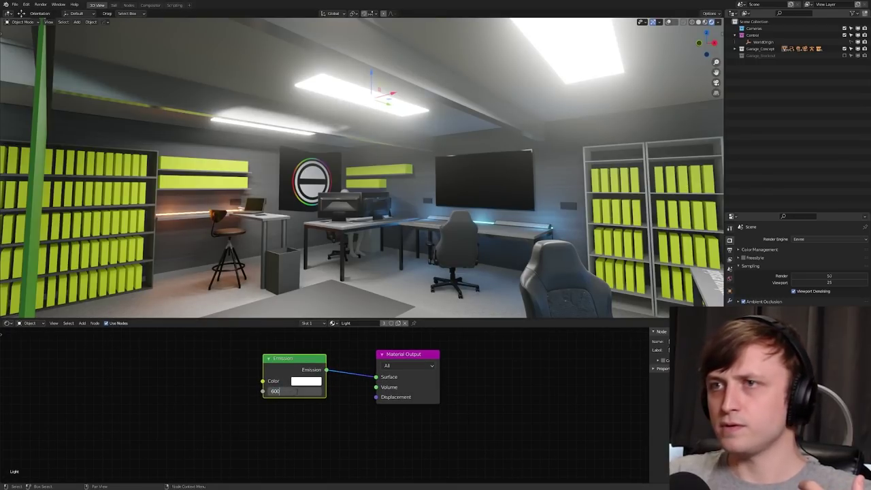
text(0)
key(Return)
middle_drag(405, 278, 386, 180)
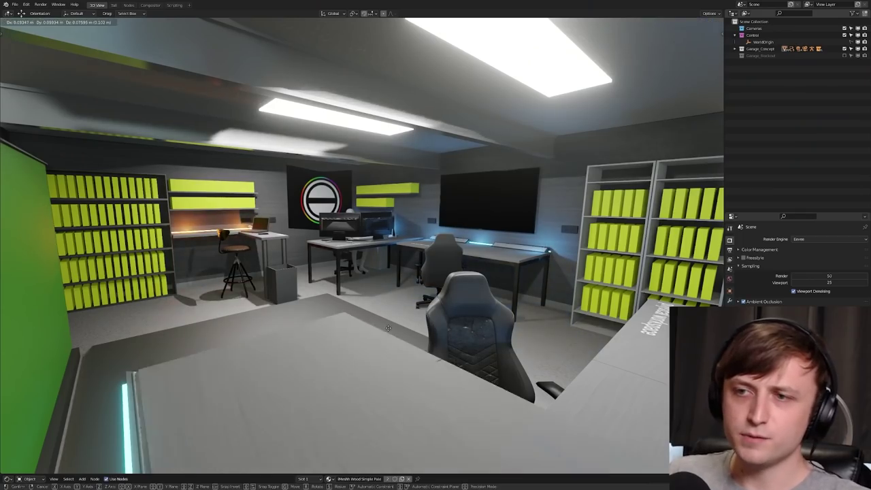
key(r)
key(r)
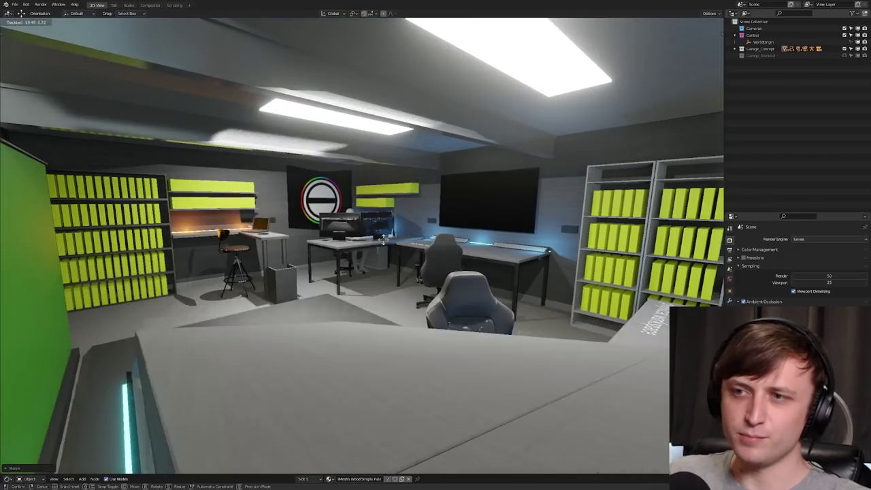
key(Escape)
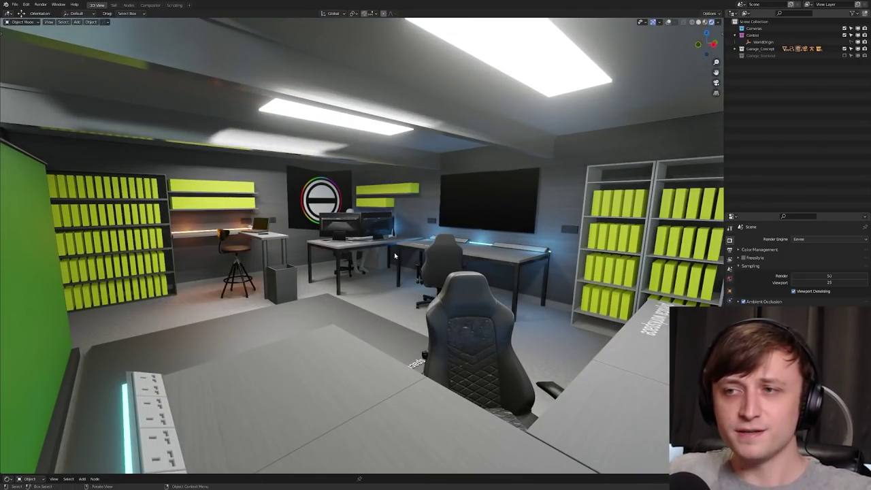